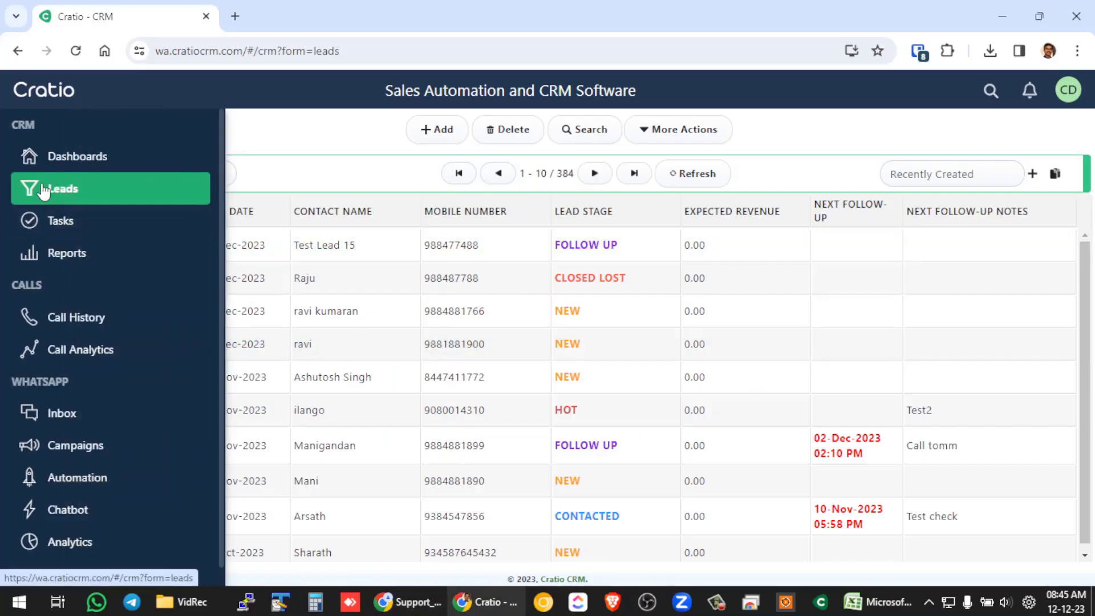
Open the Leads list's More Actions dropdown listing Import, Export and Mass Edit.
left_click(650, 132)
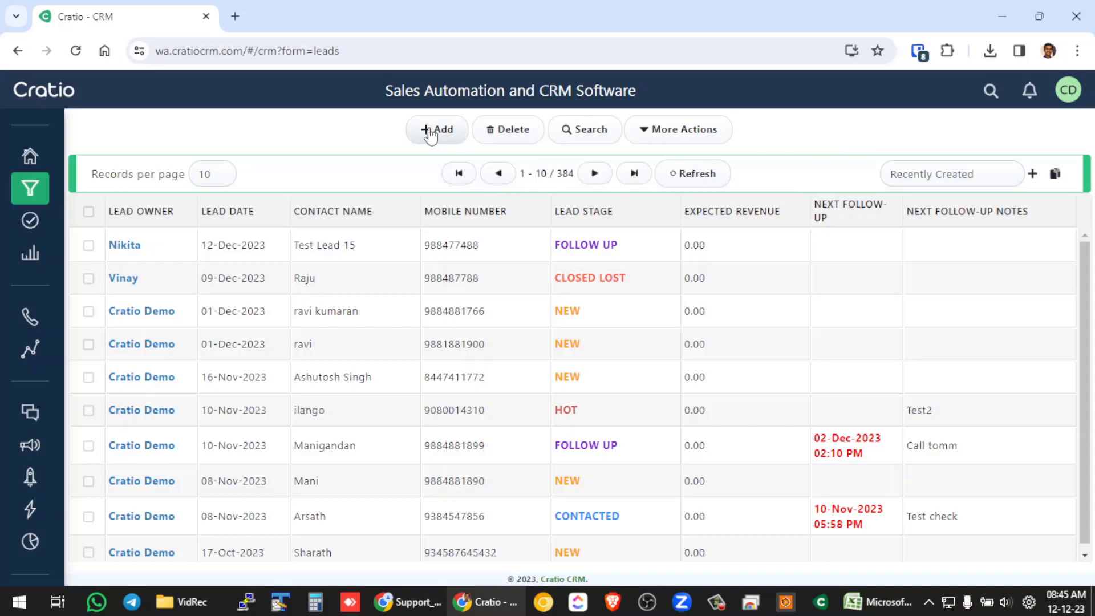
mouse_move(664, 134)
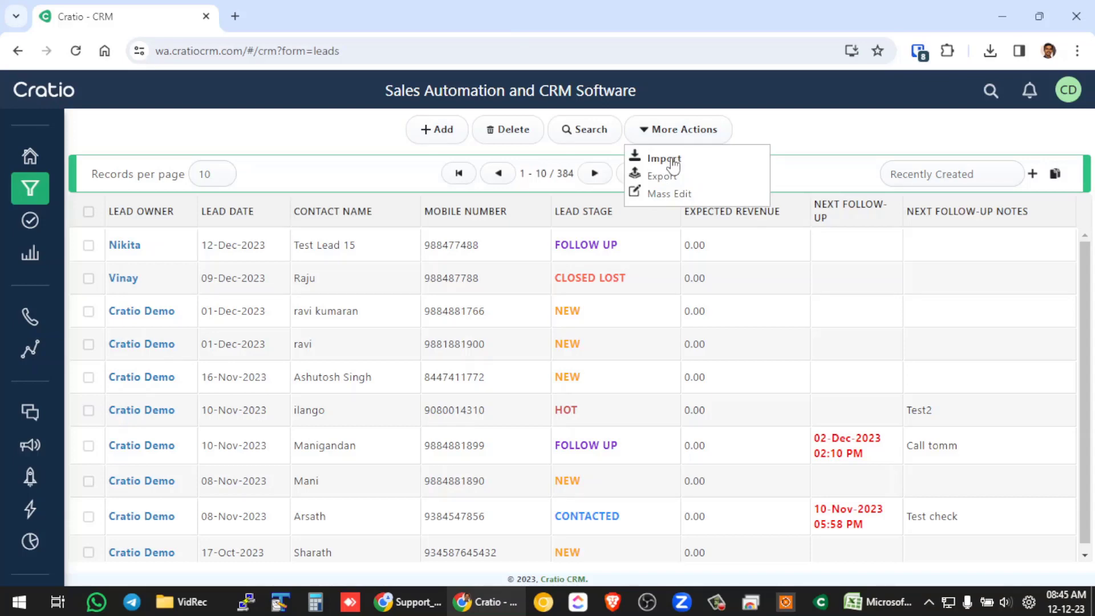
mouse_move(35, 513)
scroll(66, 556, "down", 2)
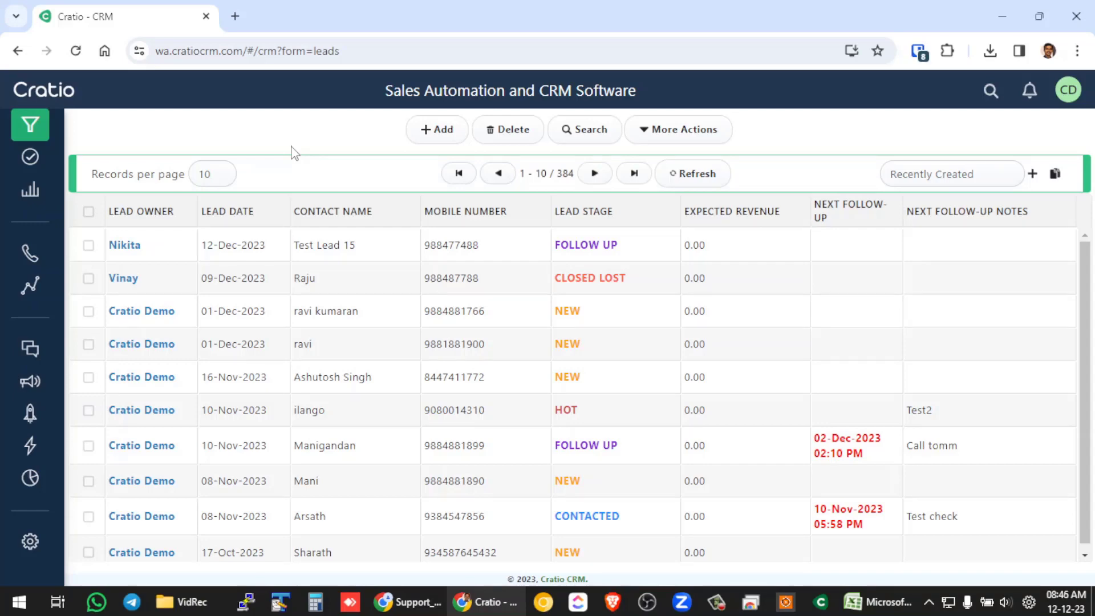
Go to More Actions > Import and cancel the sample file download popup.
left_click(650, 131)
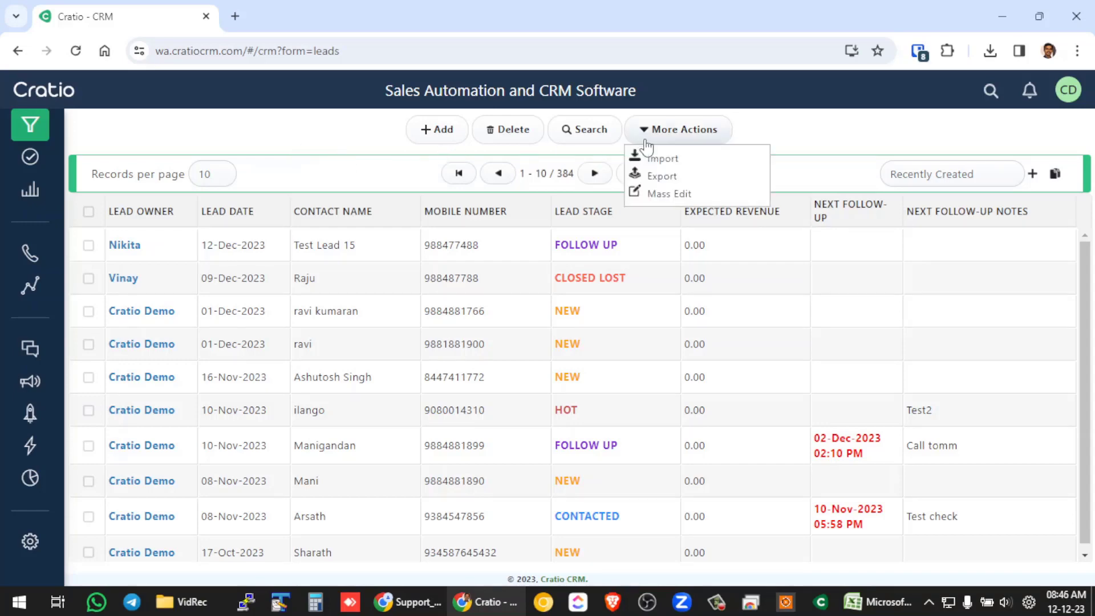
left_click(661, 160)
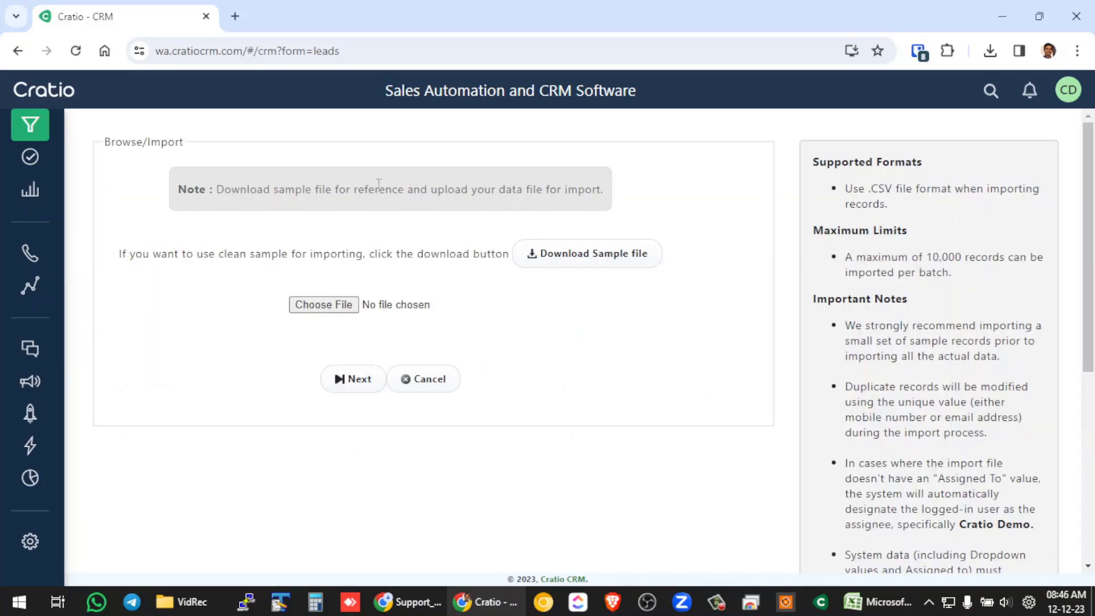
left_click(588, 263)
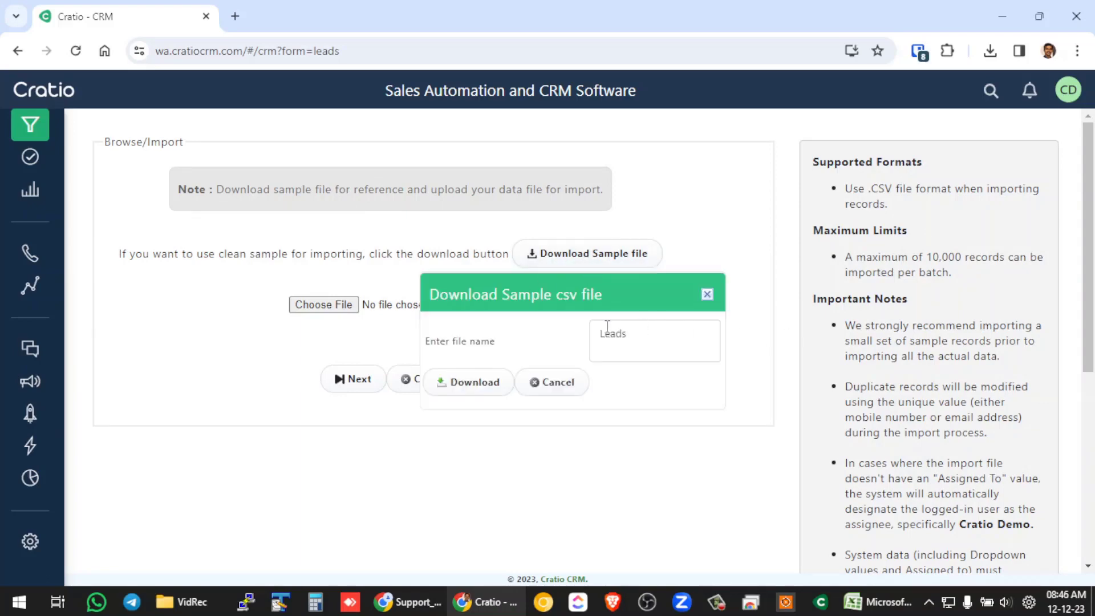
left_click(548, 378)
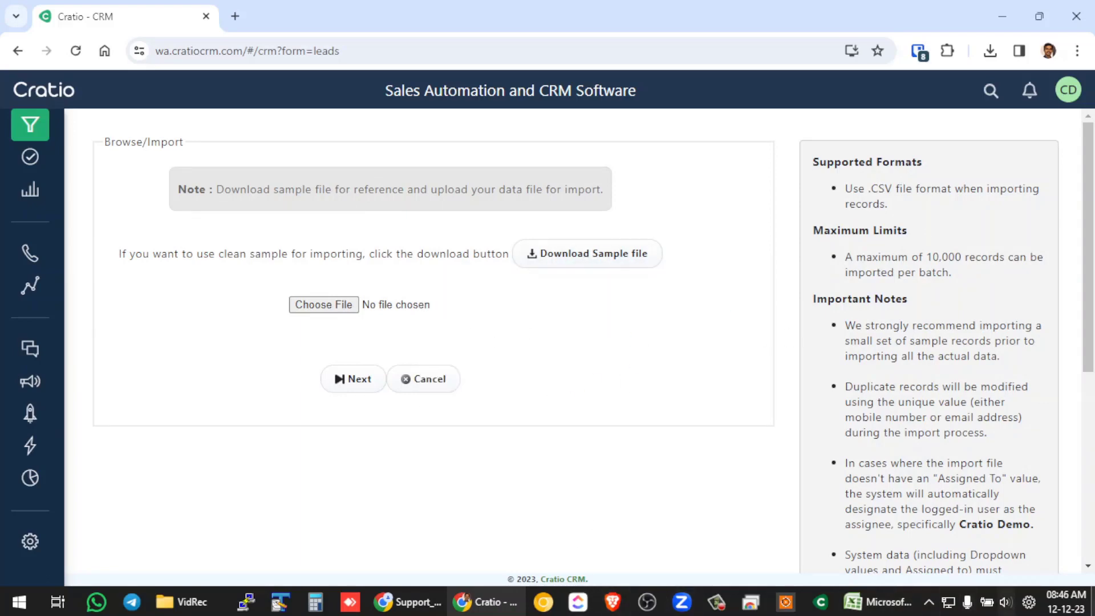
Open Leads.csv in Excel, AutoFit all column widths, and return to Cratio's import page.
left_click(1092, 602)
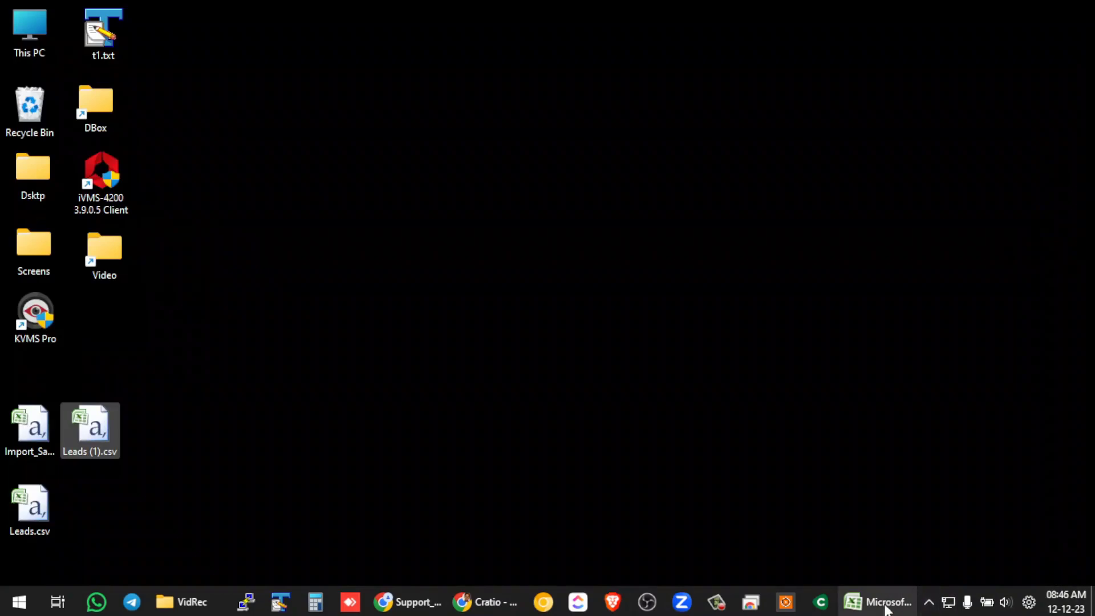
double_click(23, 536)
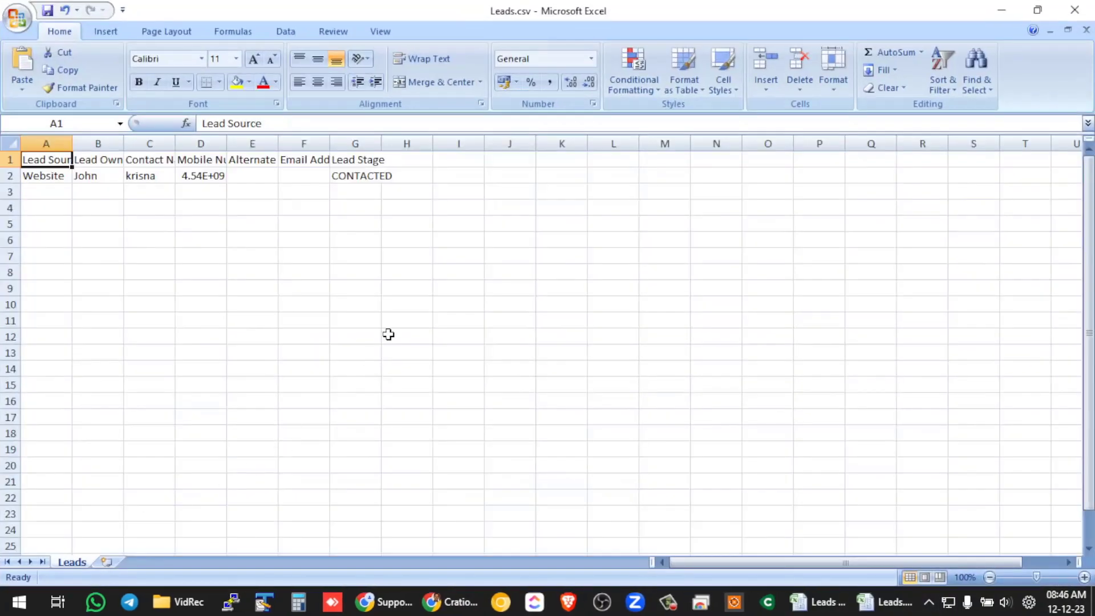
left_click(11, 142)
left_click(833, 76)
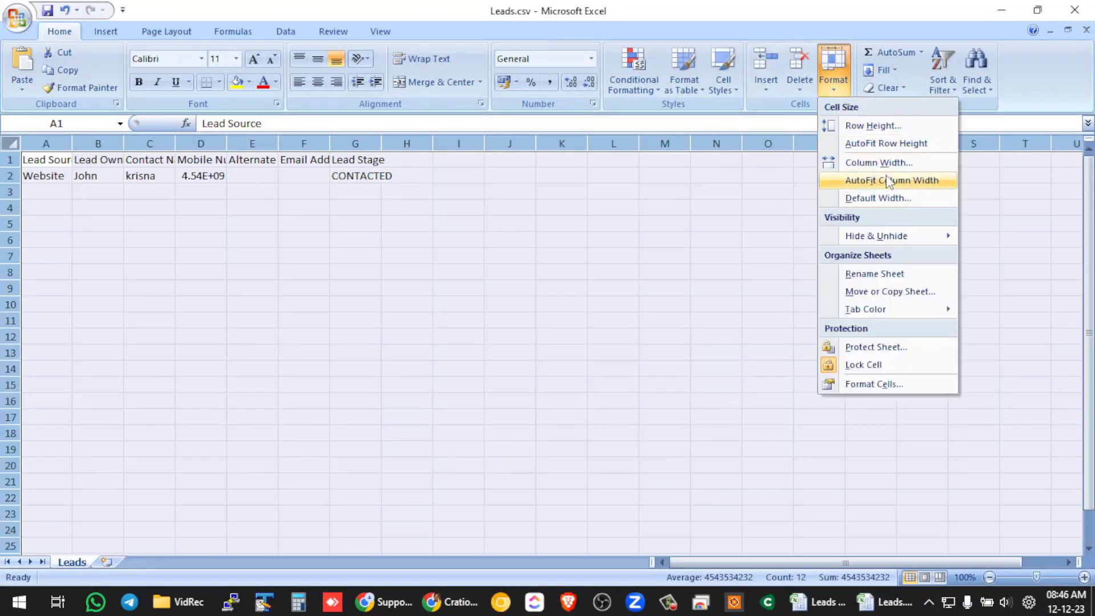
left_click(881, 178)
left_click(631, 337)
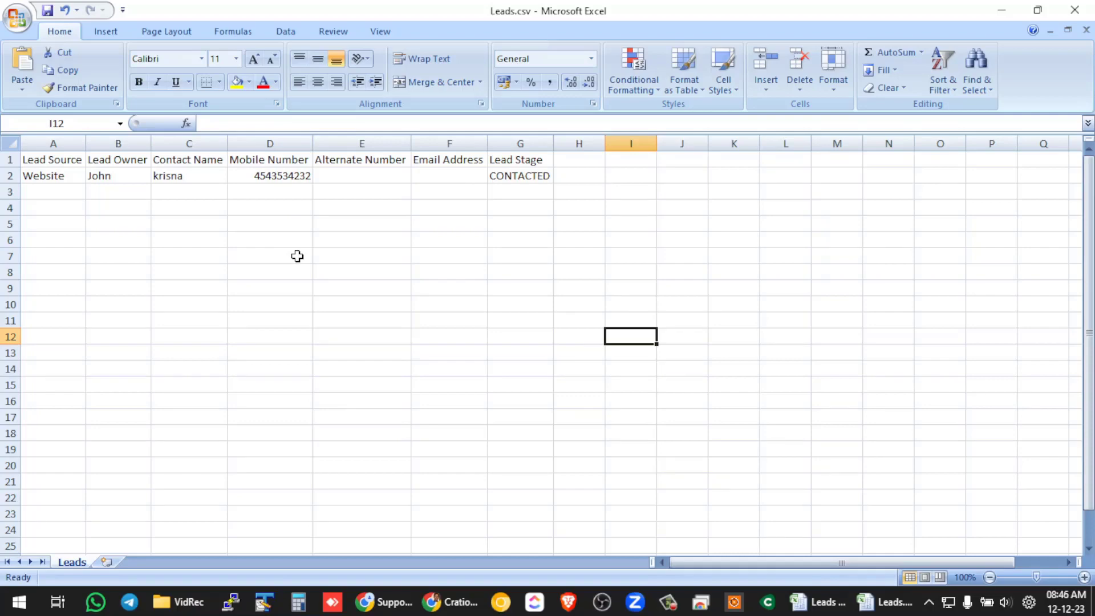
key("alt+Tab")
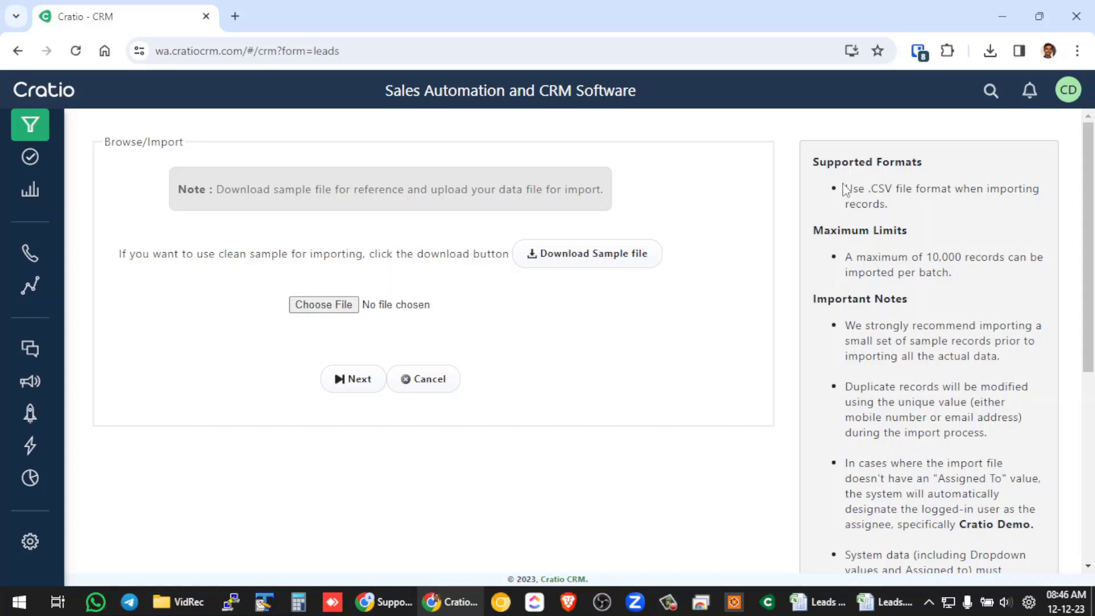
left_click_drag(845, 189, 895, 213)
left_click(899, 215)
double_click(873, 189)
left_click_drag(888, 206, 848, 196)
left_click_drag(951, 280, 846, 258)
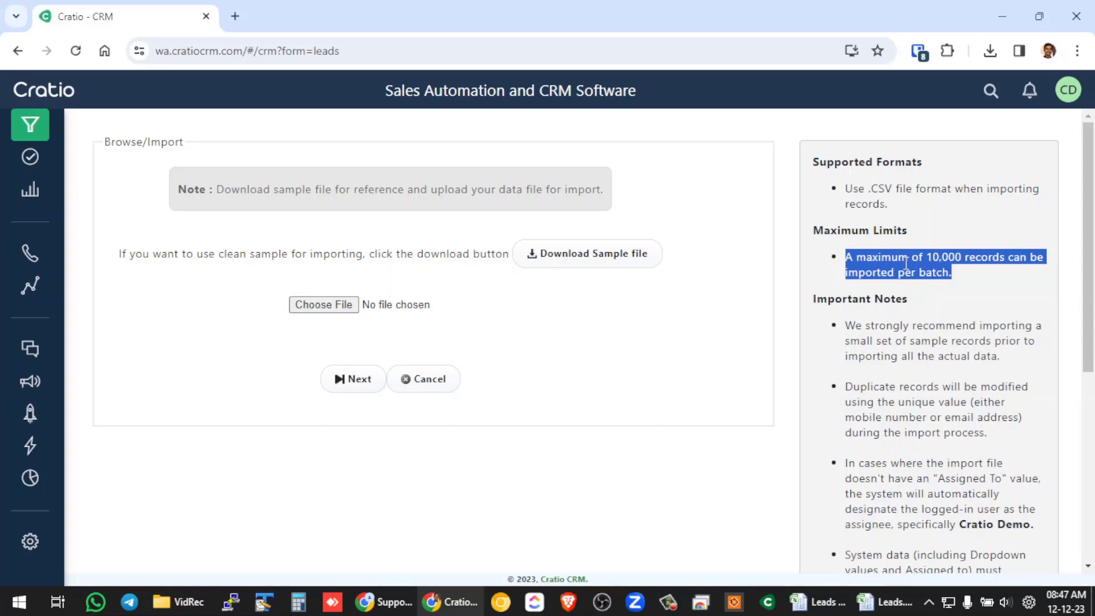
left_click(907, 334)
scroll(909, 334, "down", 4)
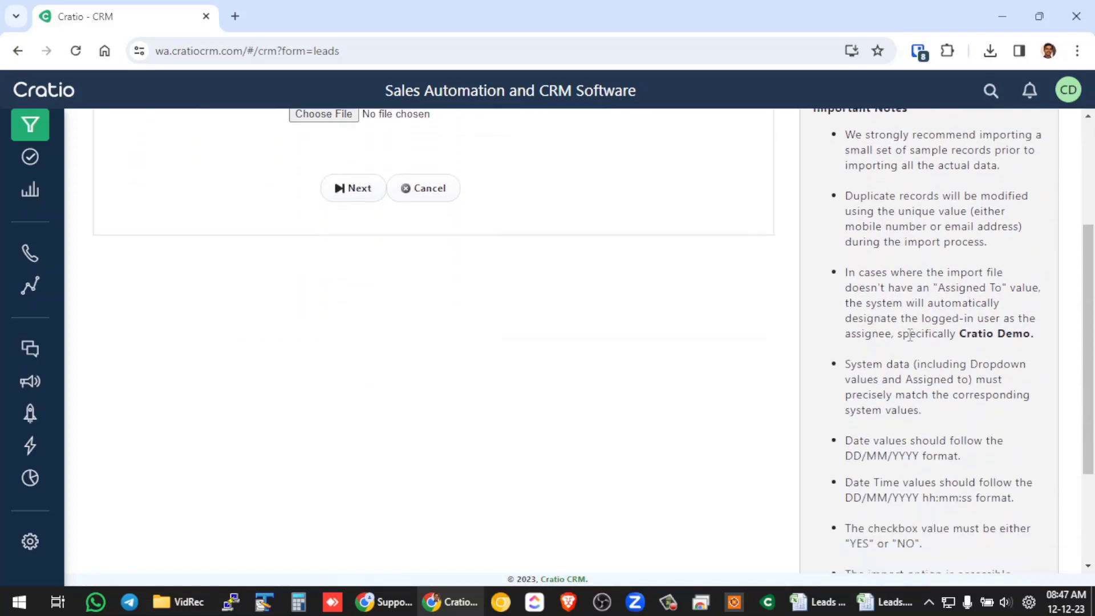
scroll(910, 334, "down", 2)
scroll(910, 335, "up", 4)
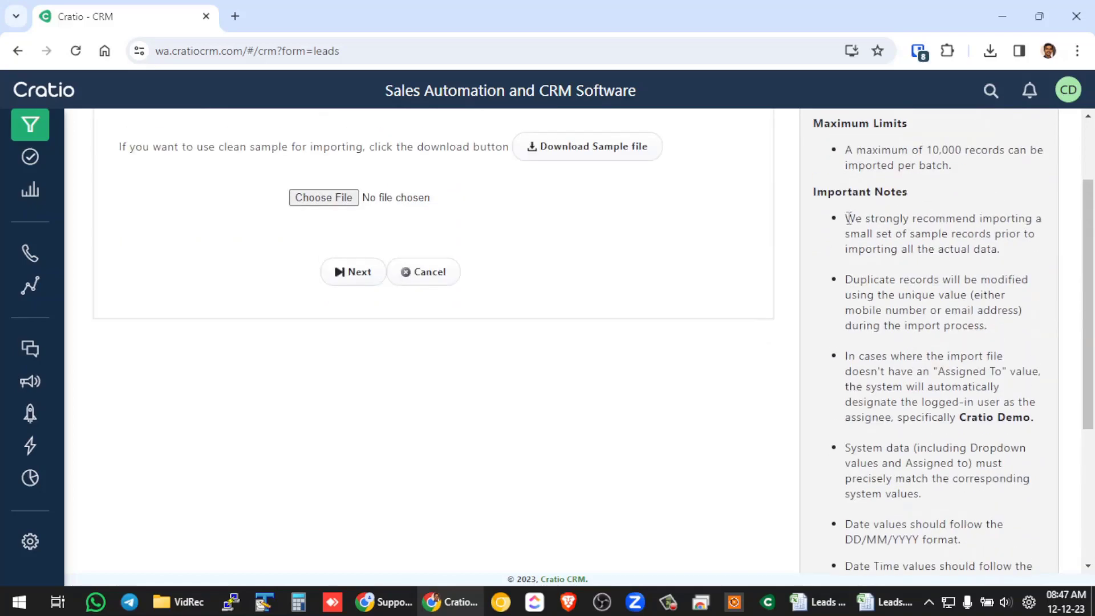
left_click_drag(848, 218, 1007, 262)
left_click(1013, 259)
left_click_drag(848, 219, 1000, 257)
left_click(1018, 261)
scroll(953, 333, "down", 1)
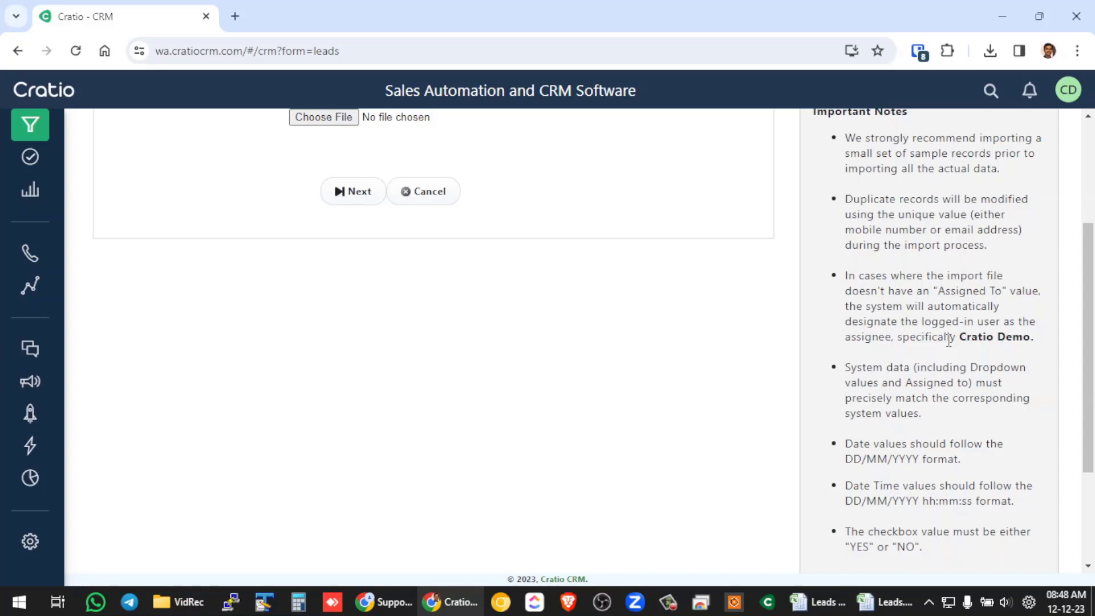
scroll(946, 342, "down", 1)
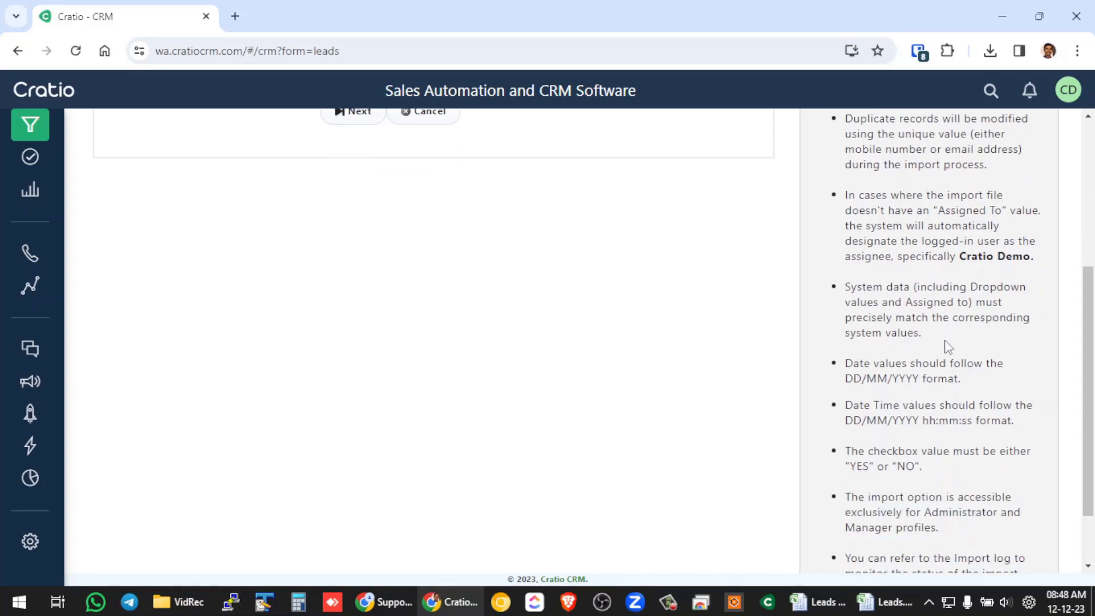
left_click_drag(848, 286, 970, 402)
left_click(971, 385)
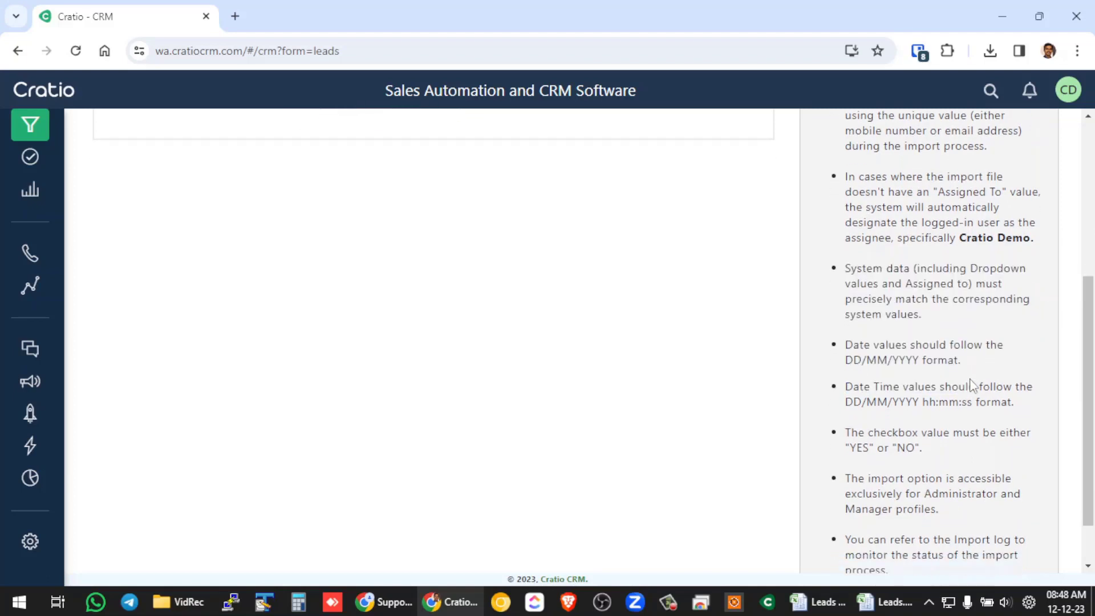
scroll(972, 385, "down", 1)
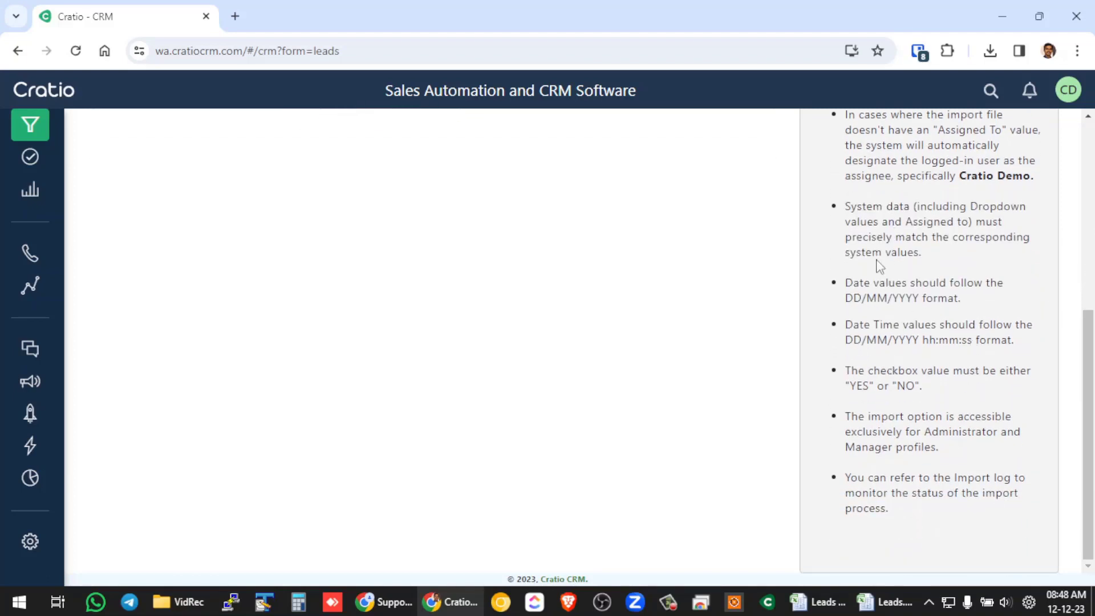
left_click_drag(844, 207, 932, 394)
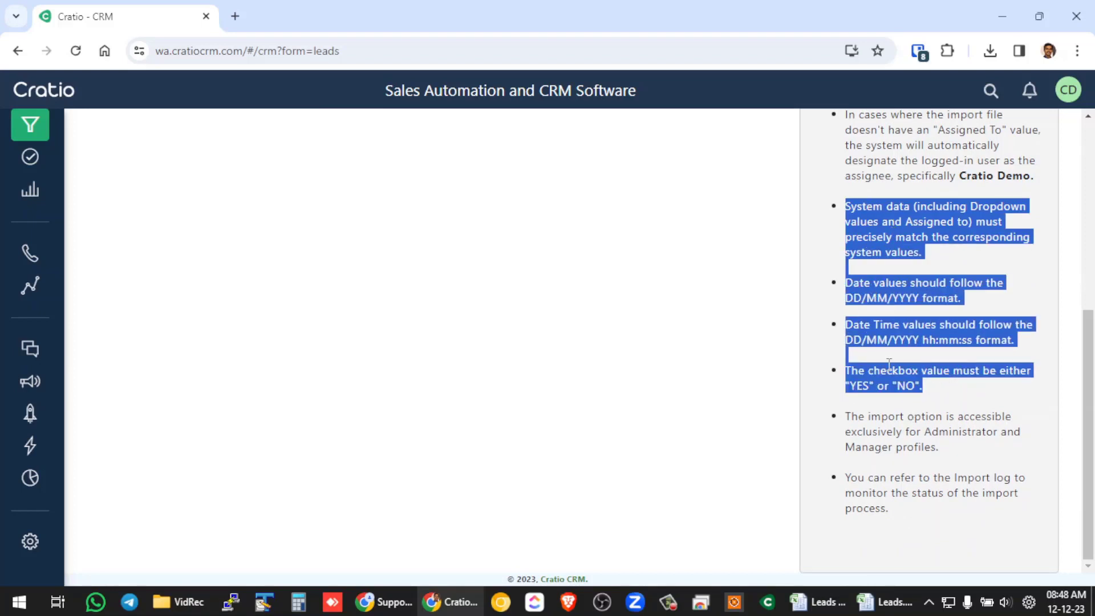
left_click(906, 381)
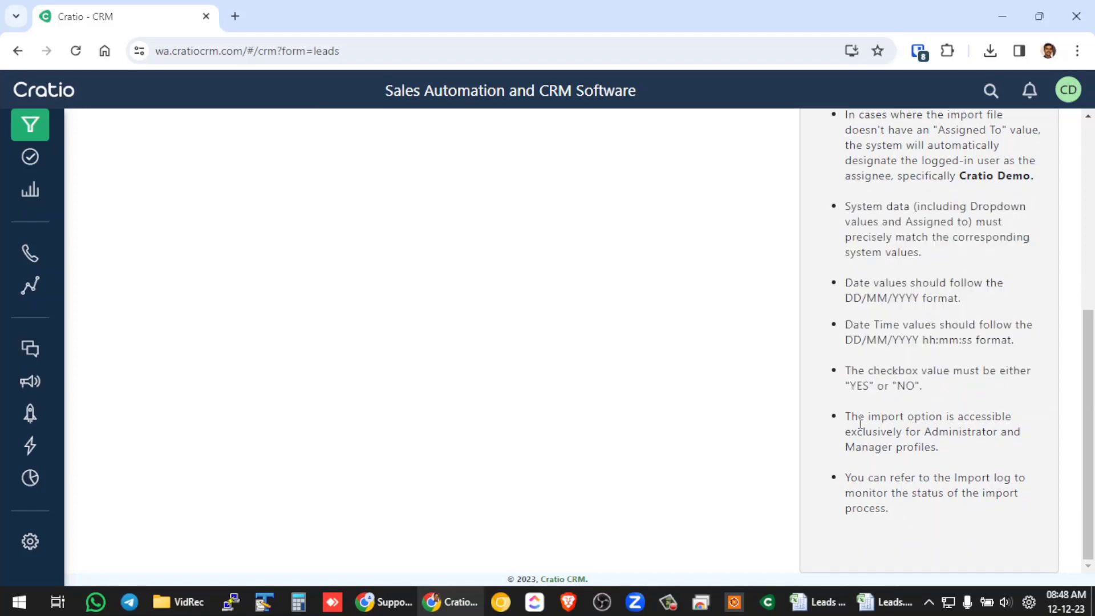
left_click_drag(847, 417, 956, 461)
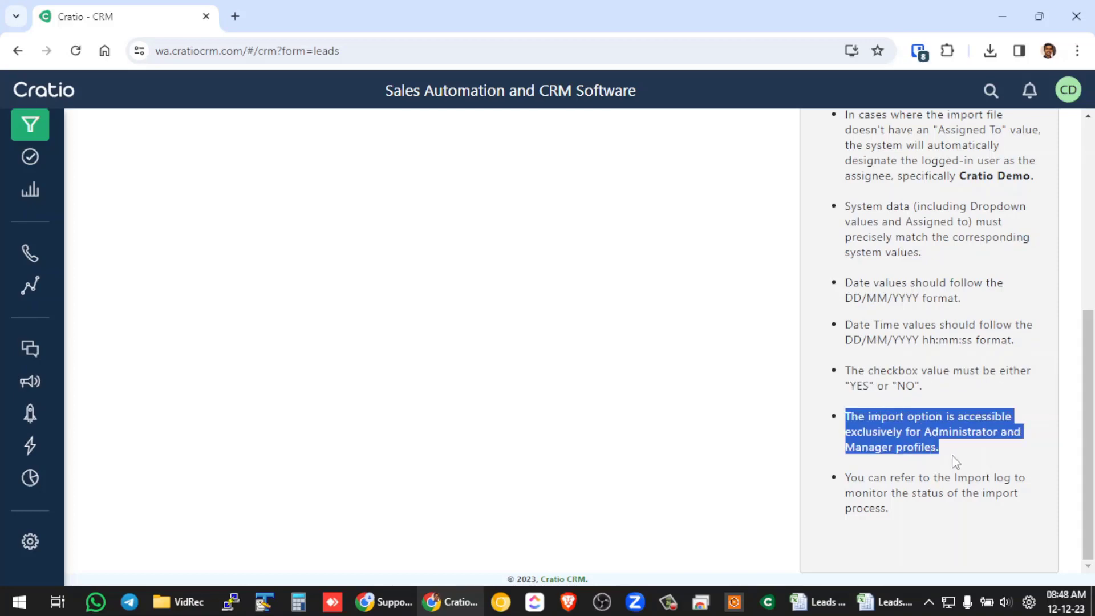
left_click(956, 456)
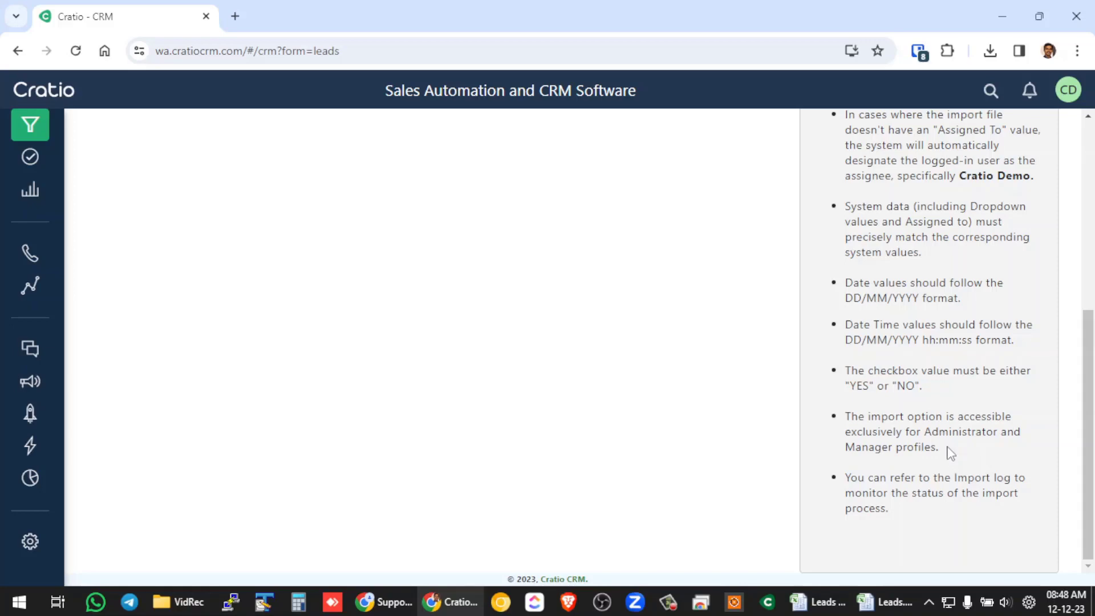
left_click_drag(877, 423, 949, 457)
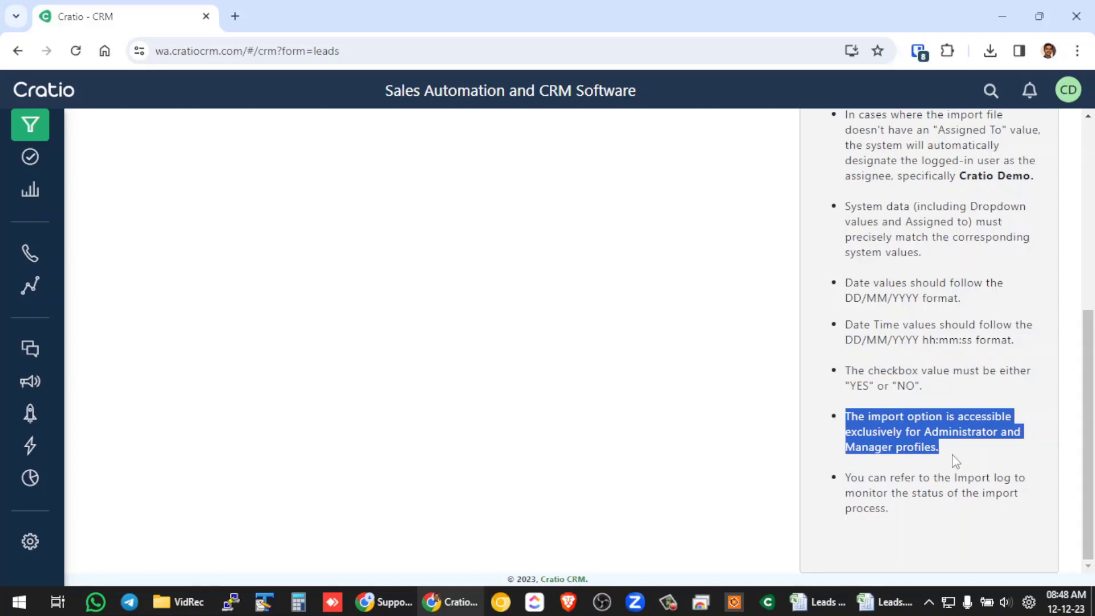
left_click_drag(846, 478, 915, 520)
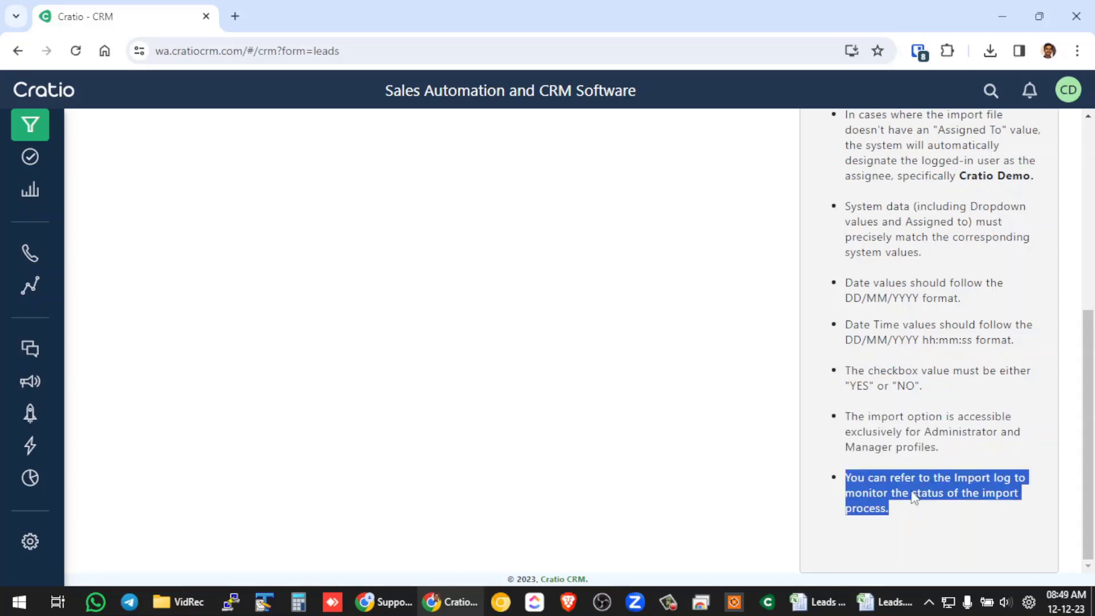
scroll(910, 383, "up", 5)
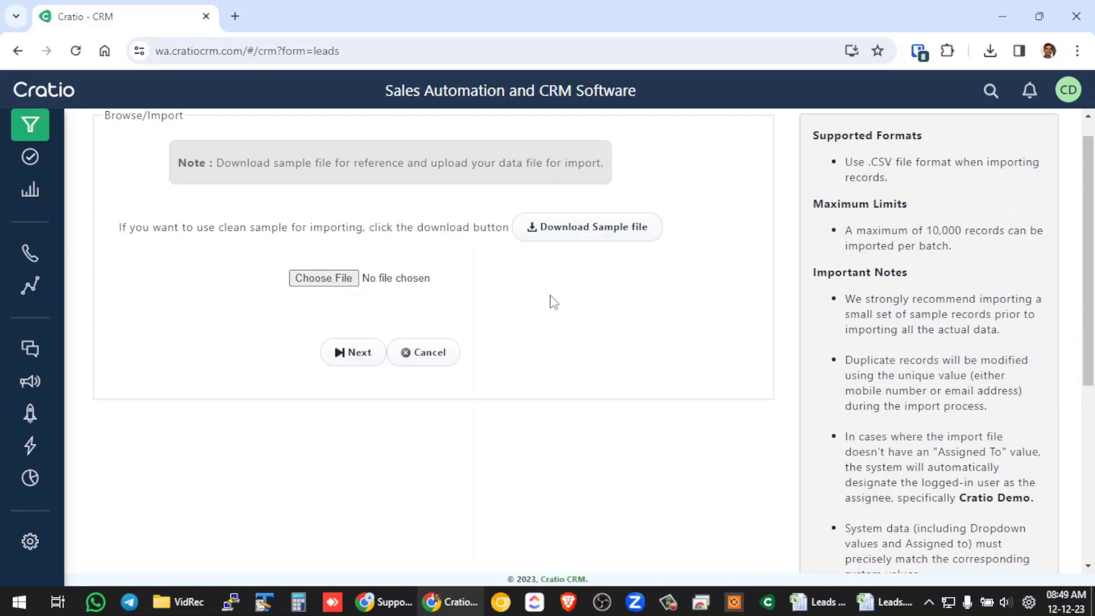
Open Import_Sampe.csv in Excel and AutoFit every column width.
key("super+d")
double_click(45, 436)
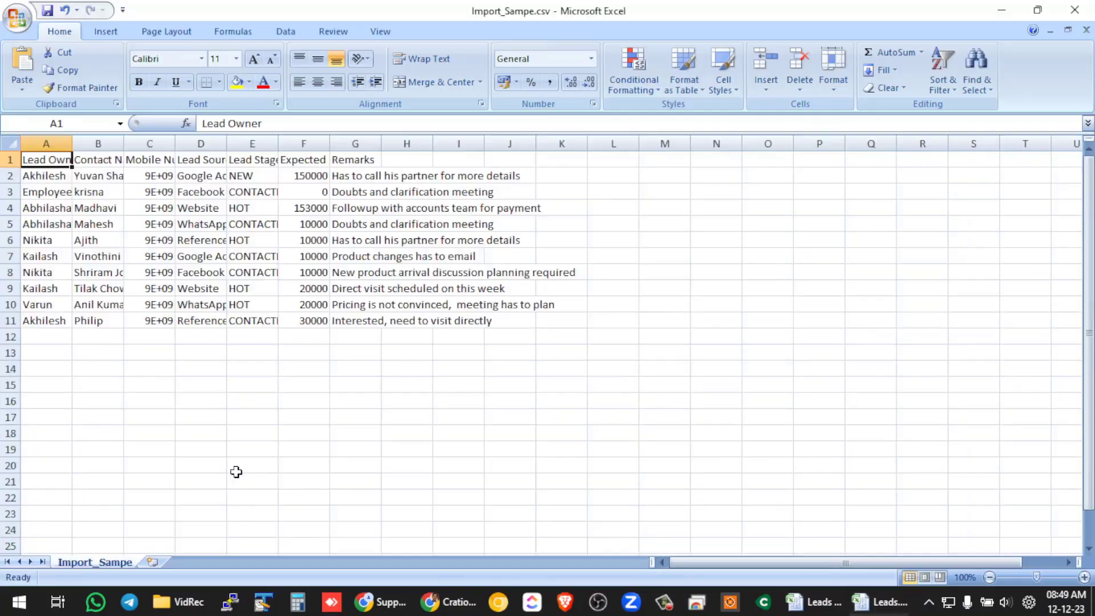
left_click(11, 143)
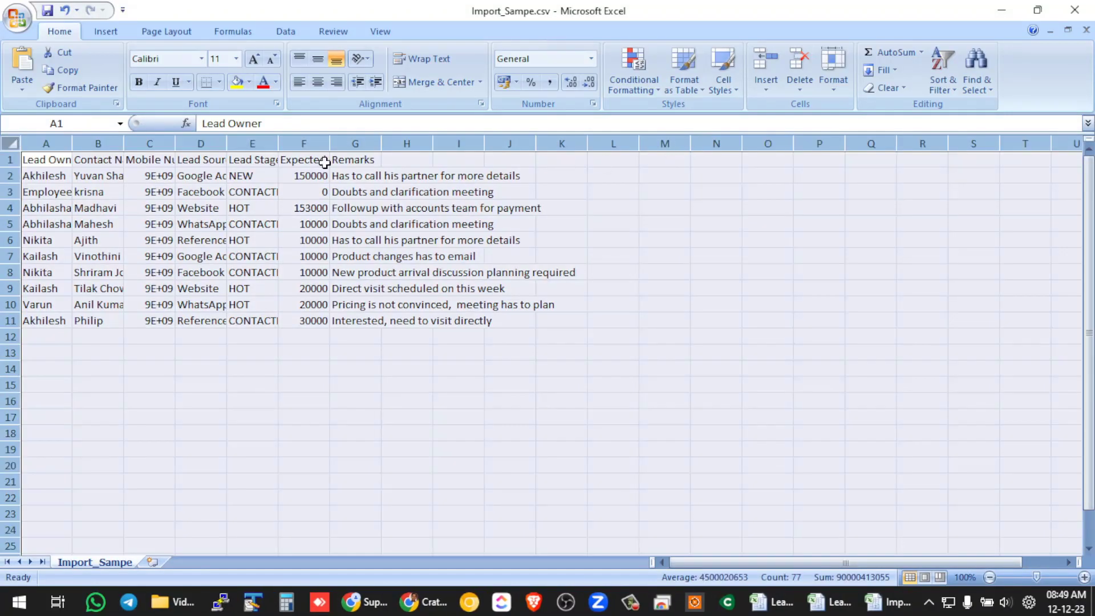
left_click(833, 69)
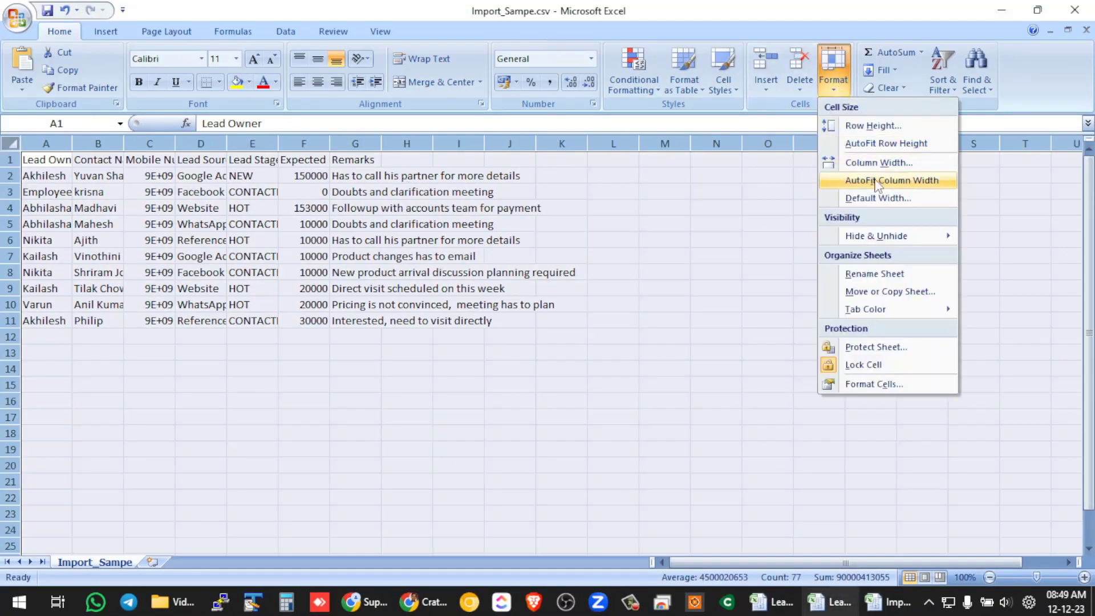
left_click(861, 182)
left_click(696, 412)
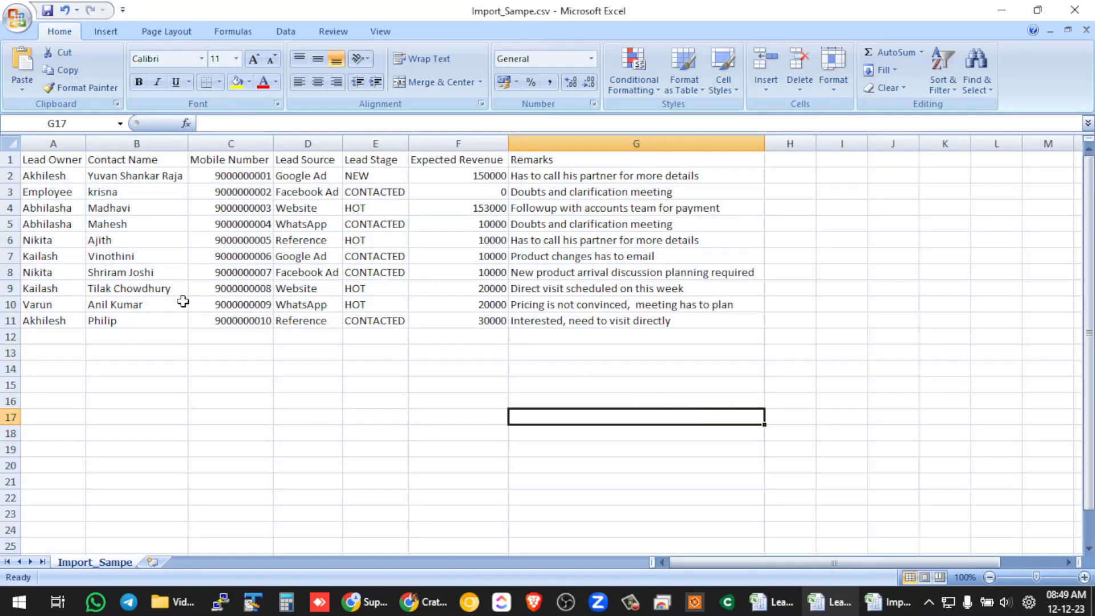
Review the ten leads' owners, contact names and lead sources in columns A, B and D.
left_click(78, 164)
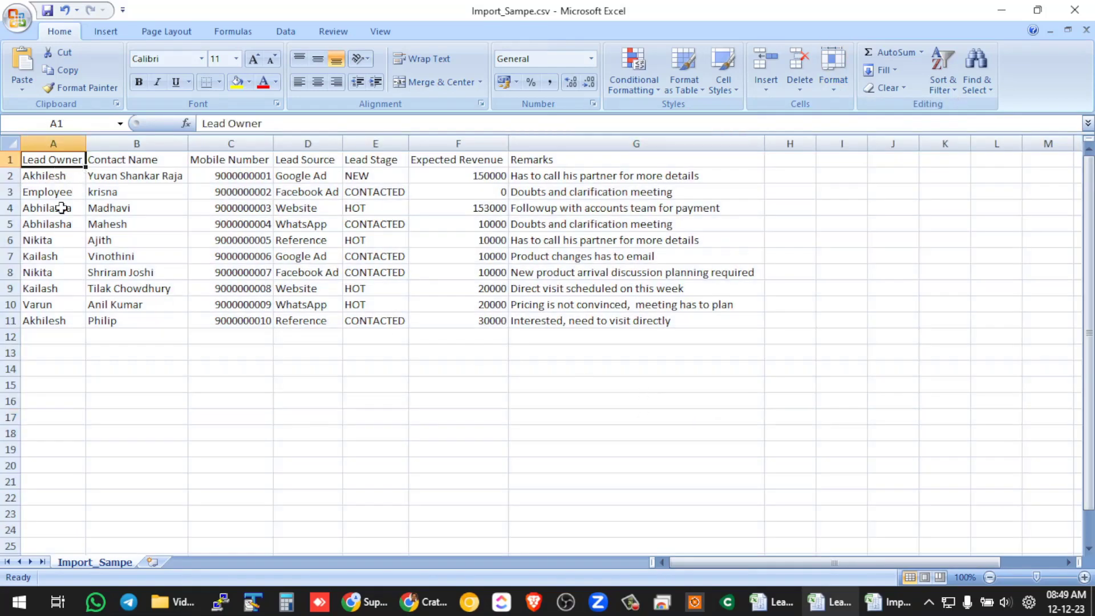
left_click_drag(60, 182, 65, 320)
left_click_drag(119, 177, 141, 317)
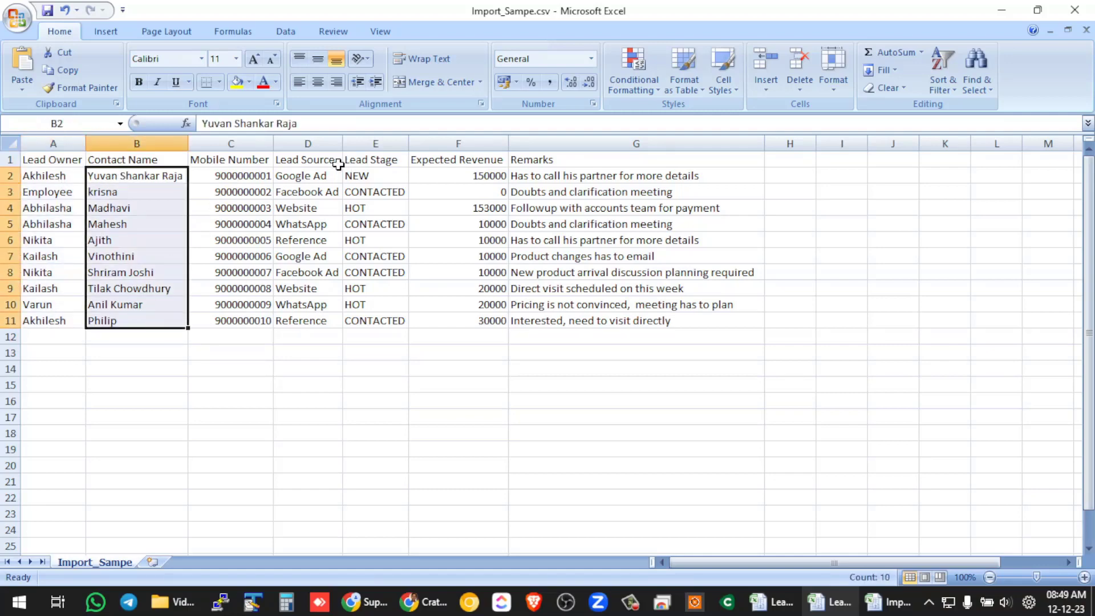
left_click_drag(334, 171, 313, 319)
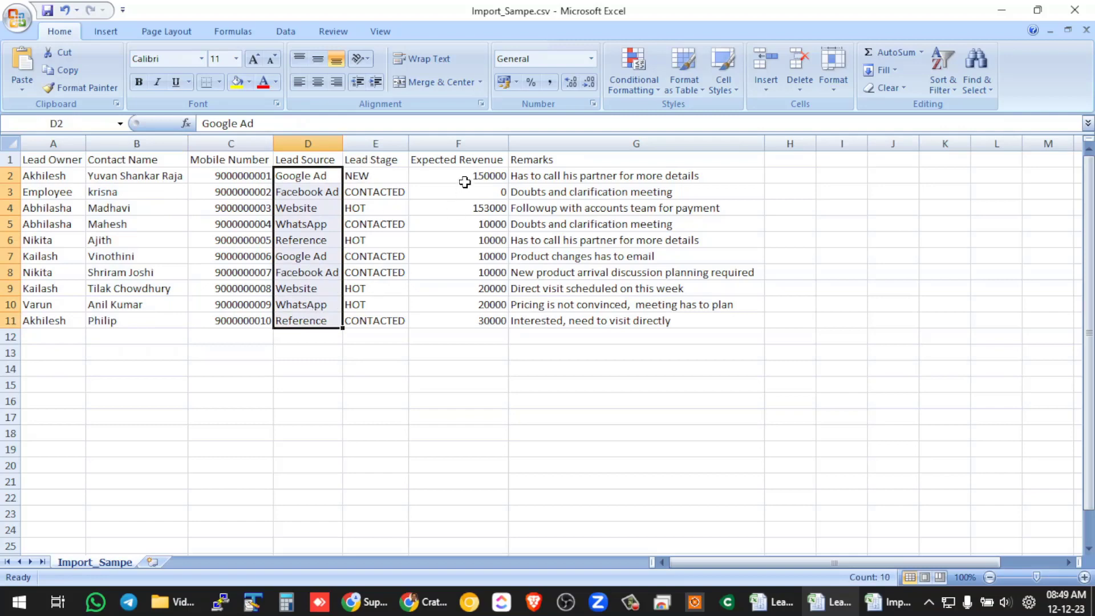
left_click(650, 412)
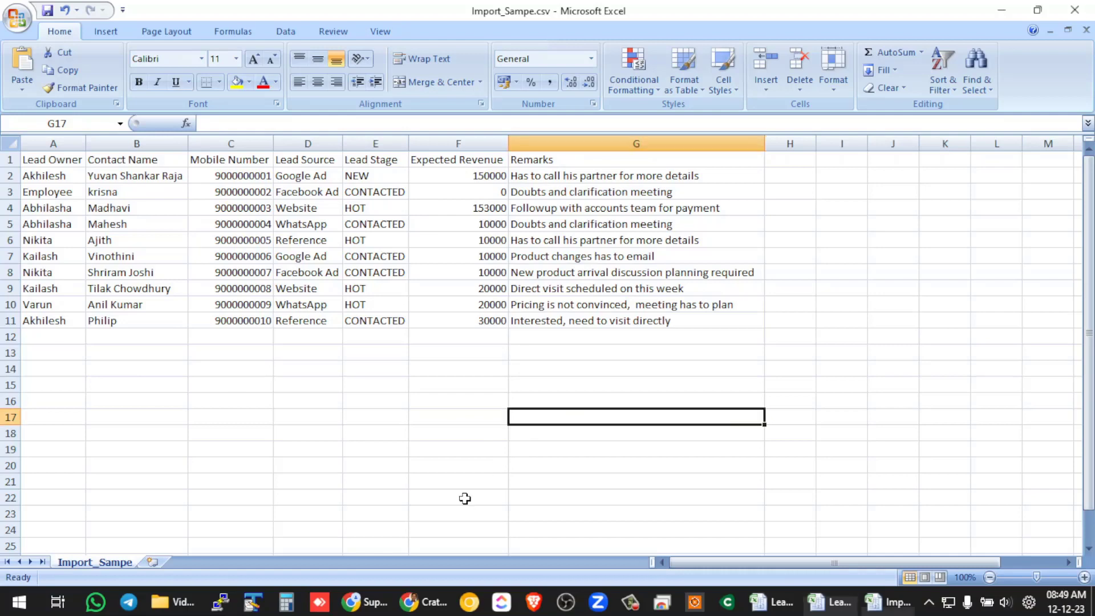
Choose Import_Sampe.csv as the leads import file and continue to field mapping.
left_click(423, 603)
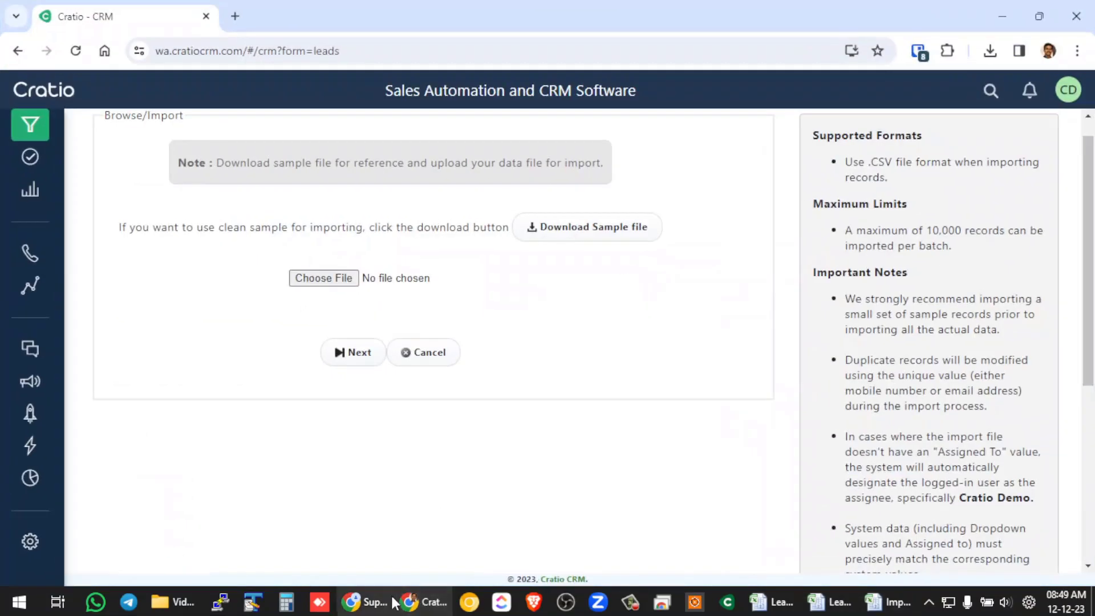
scroll(455, 213, "up", 1)
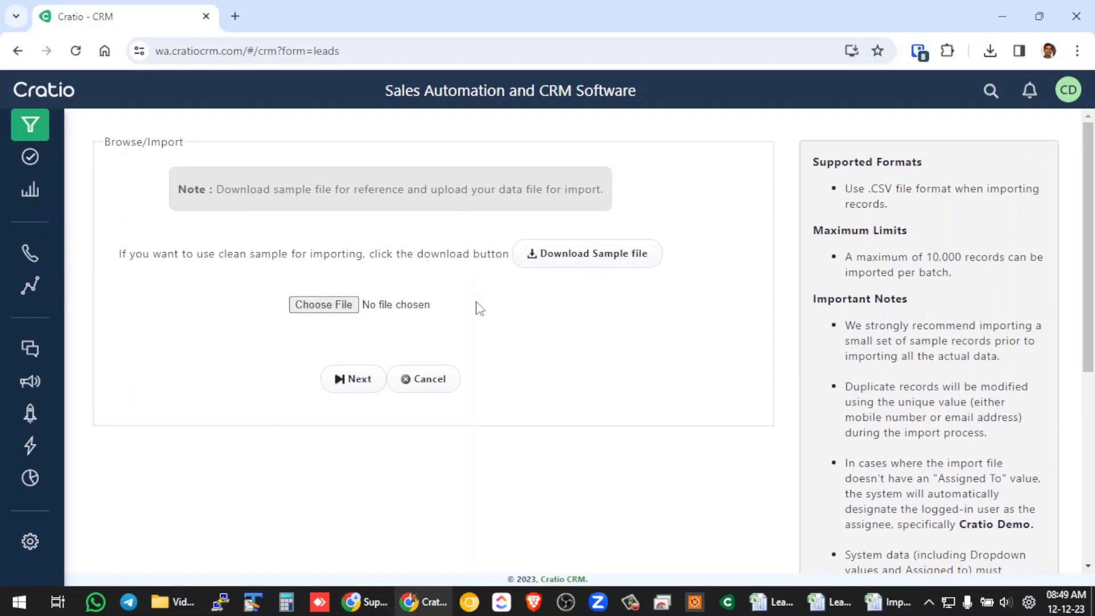
left_click(347, 307)
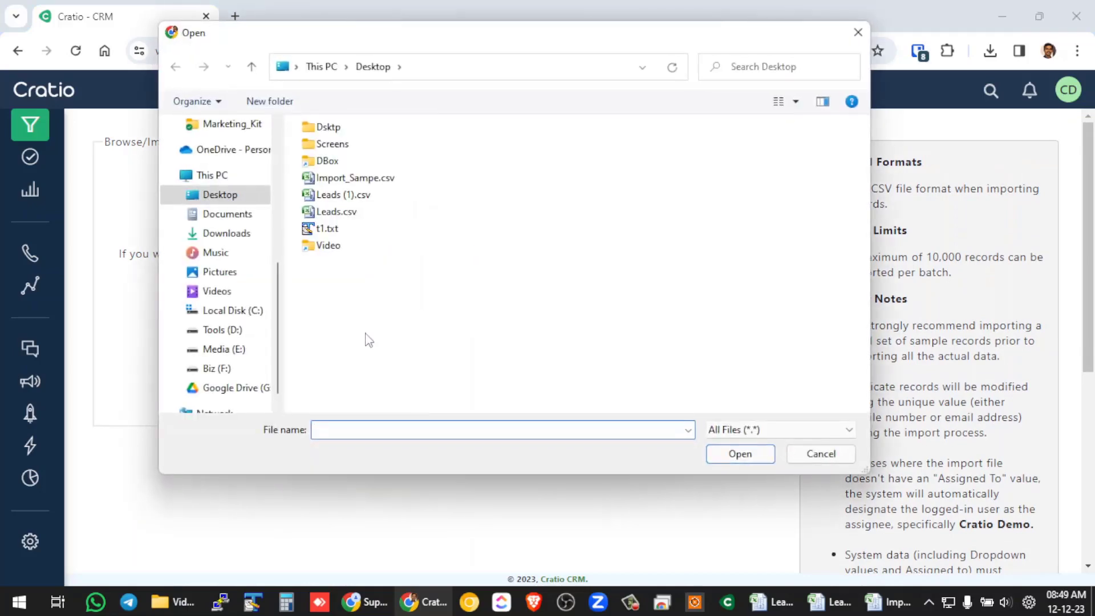
double_click(370, 178)
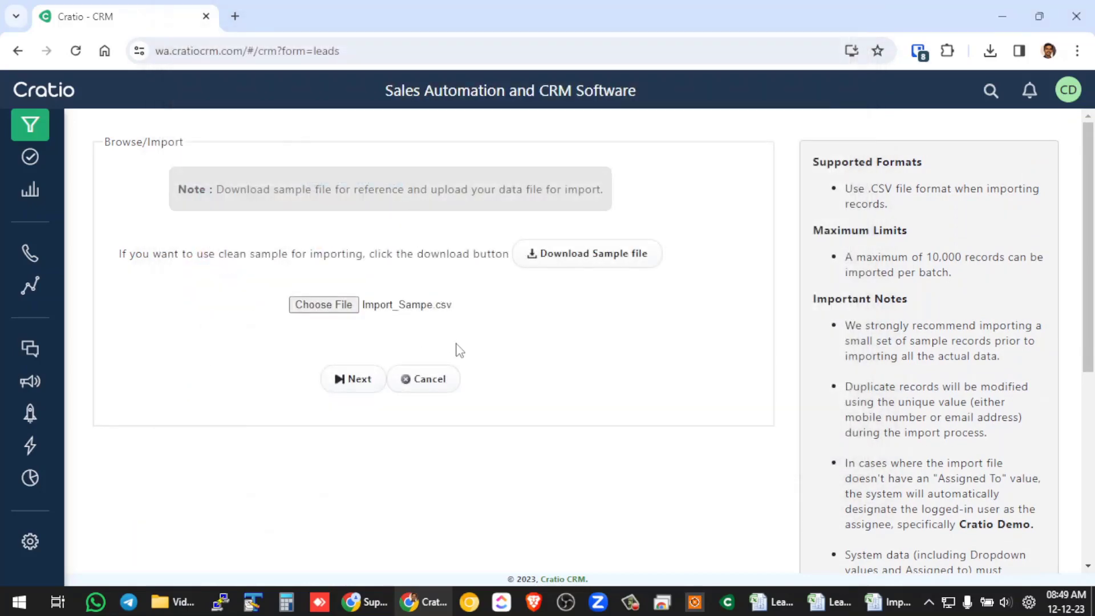
left_click(362, 382)
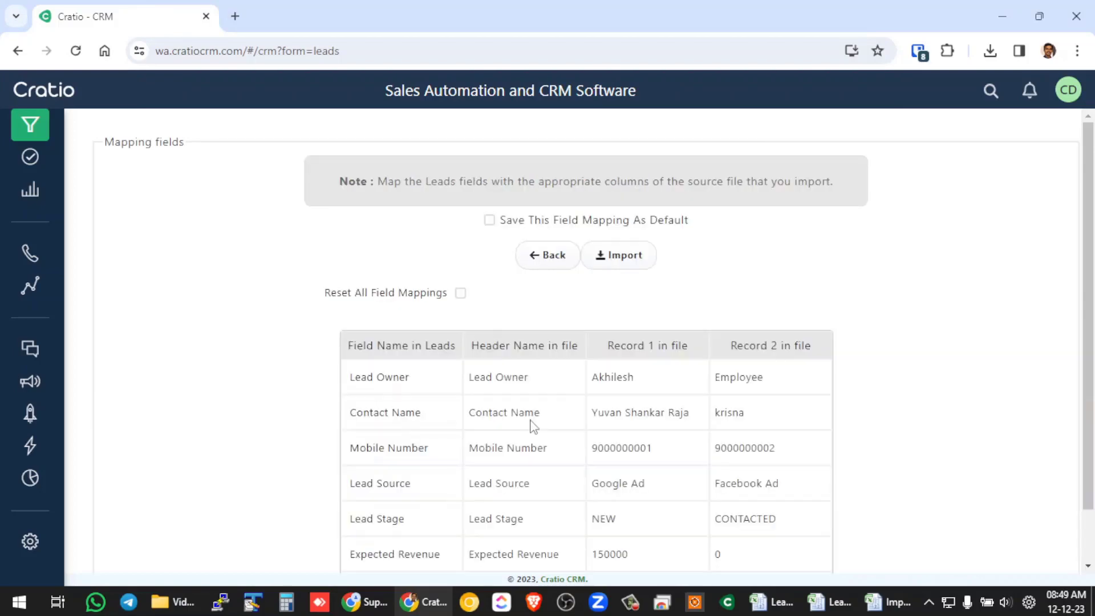
Check the Lead Owner mapping choices against the spreadsheet's A1 Lead Owner header, leaving them unchanged.
scroll(712, 311, "down", 1)
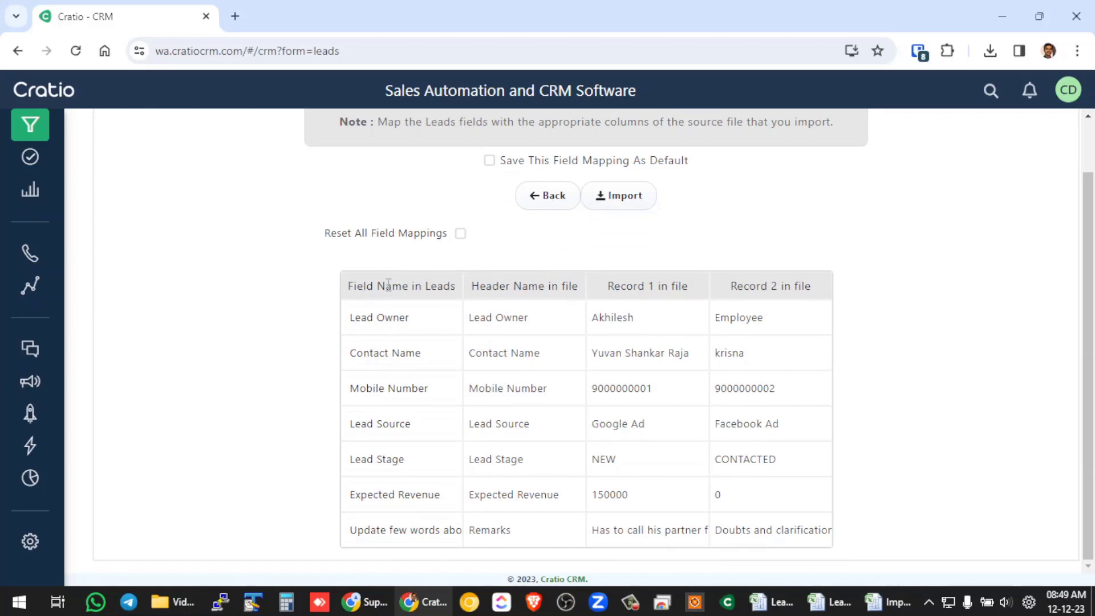
left_click(393, 329)
left_click(397, 330)
left_click(400, 322)
left_click(400, 323)
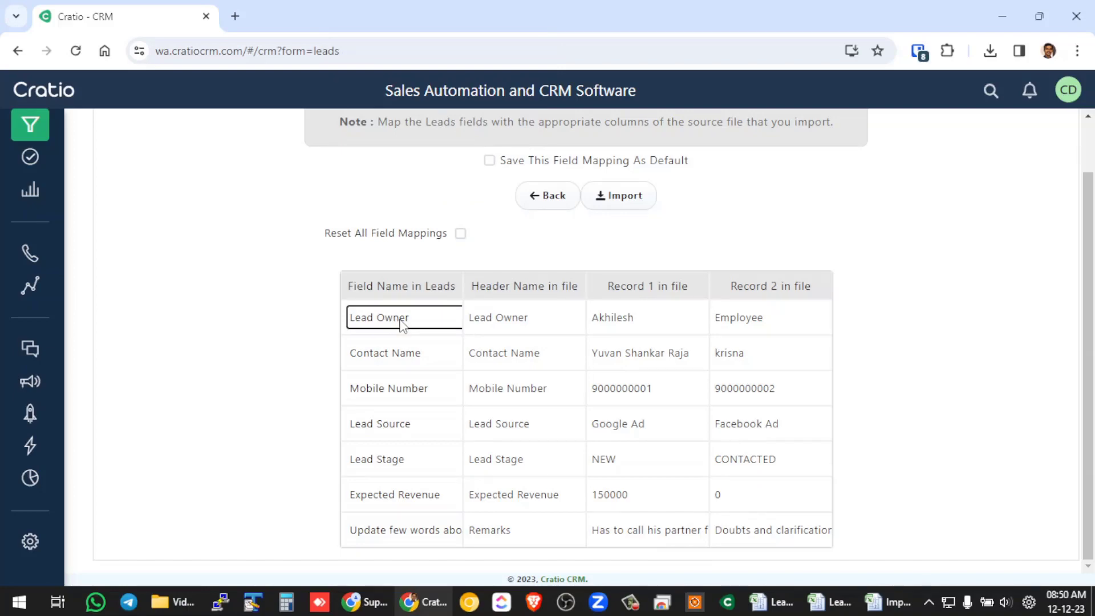
key("alt+Tab")
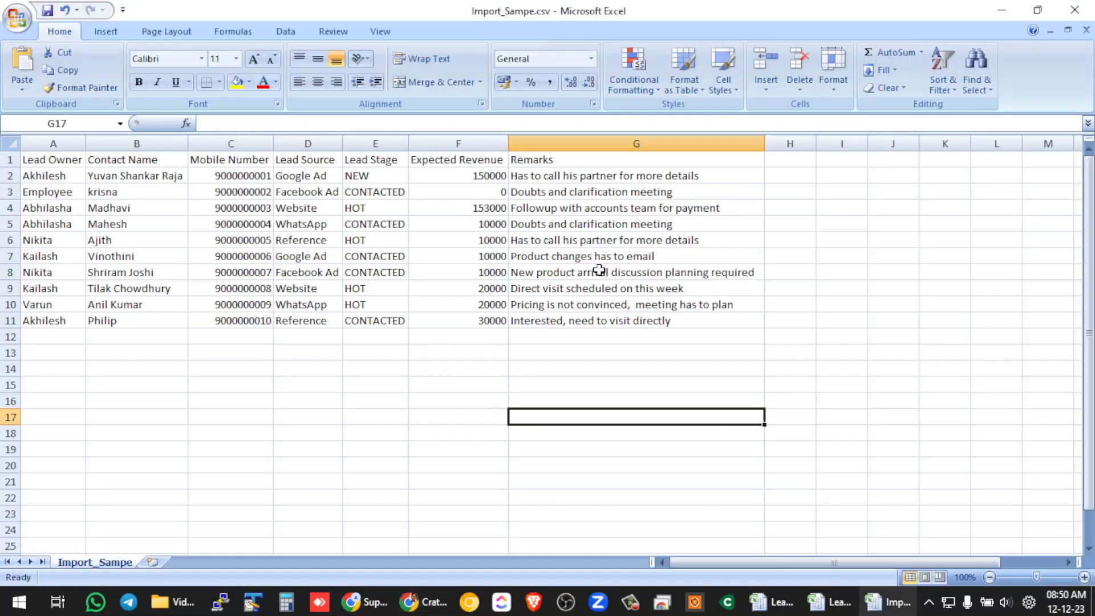
left_click(57, 163)
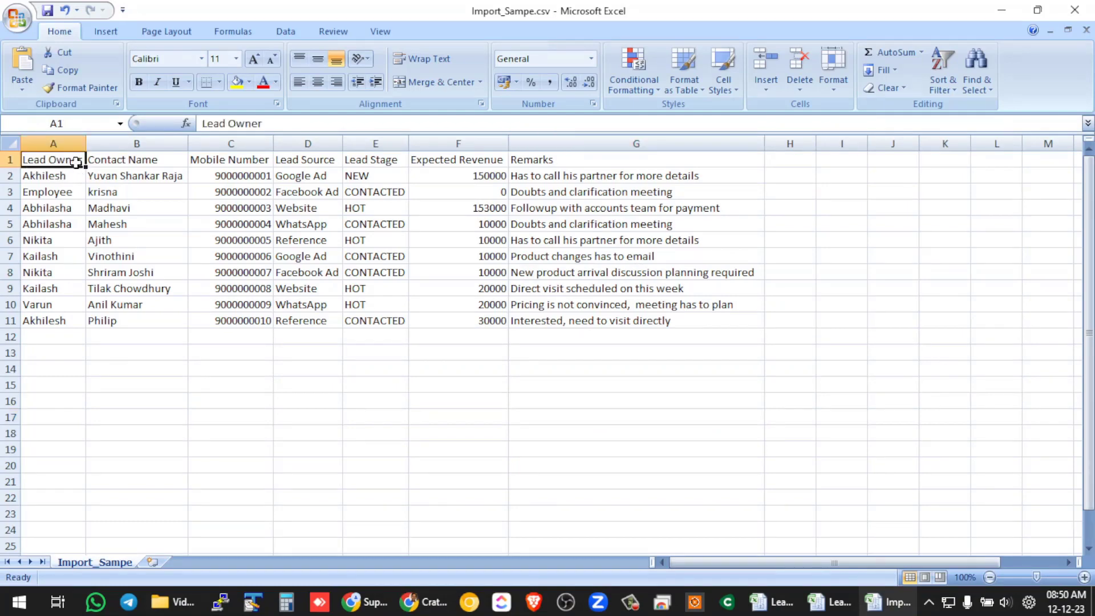
key("alt+Tab")
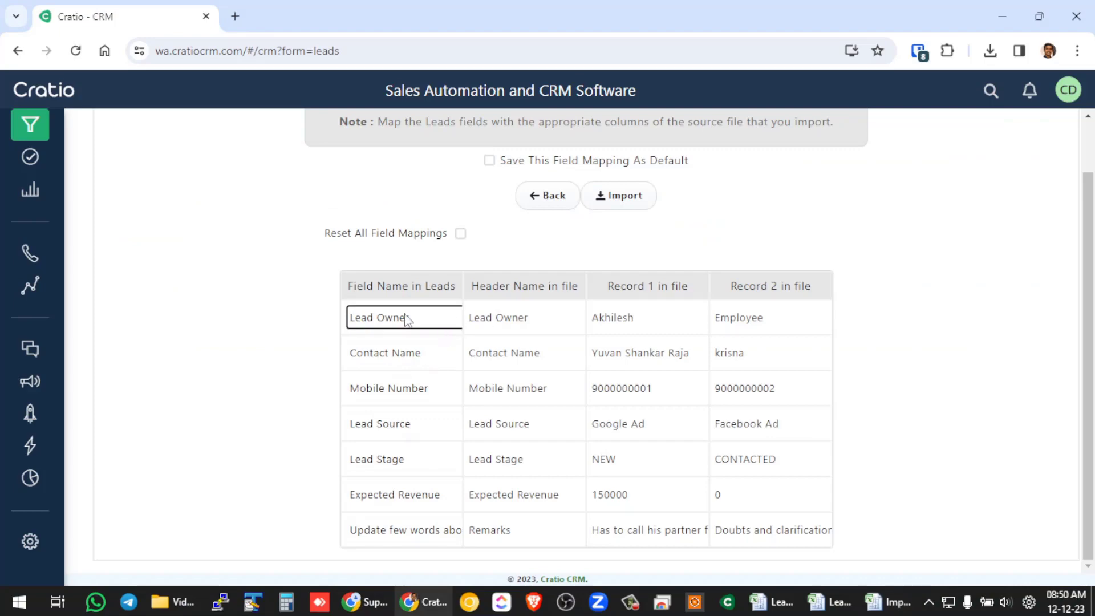
left_click(406, 324)
left_click(406, 323)
Open Leads in a new tab and edit Test Lead 15 to inspect its Lead Owner field.
right_click(86, 126)
left_click(99, 135)
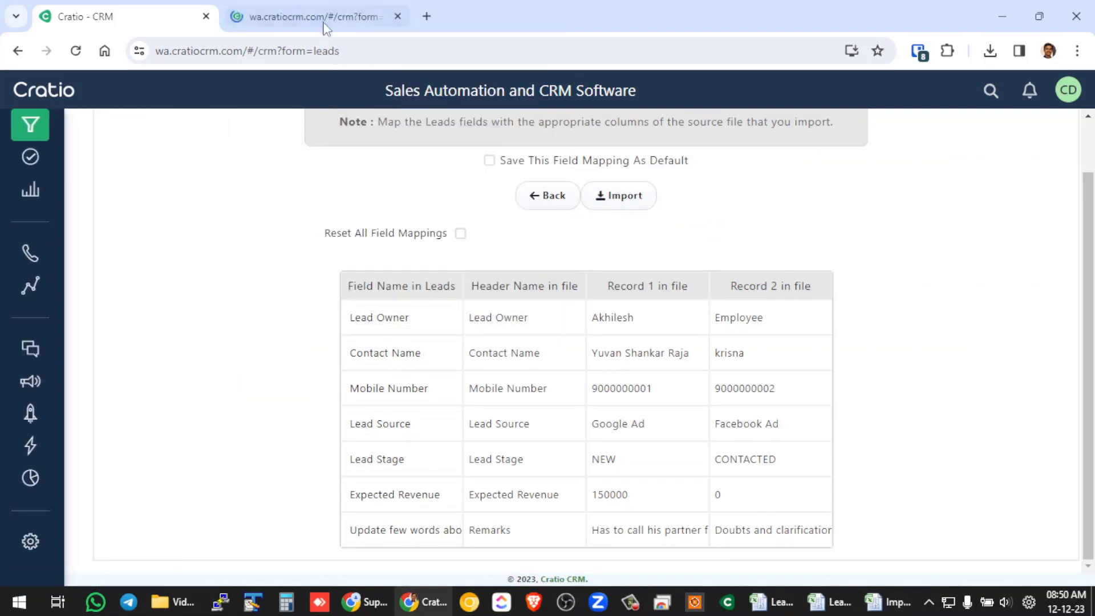
left_click(327, 19)
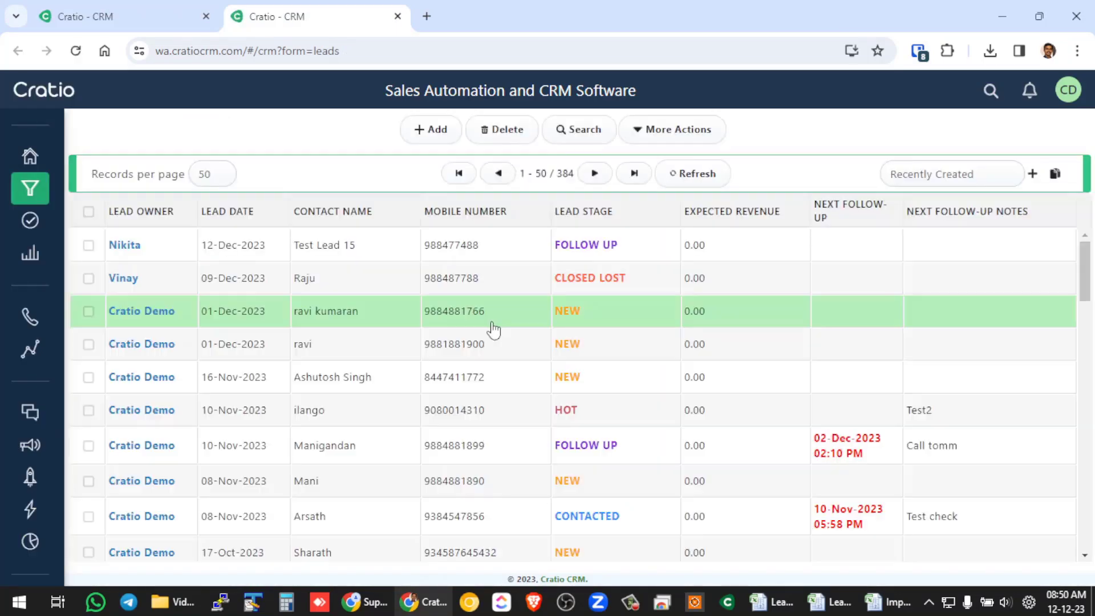
left_click(251, 252)
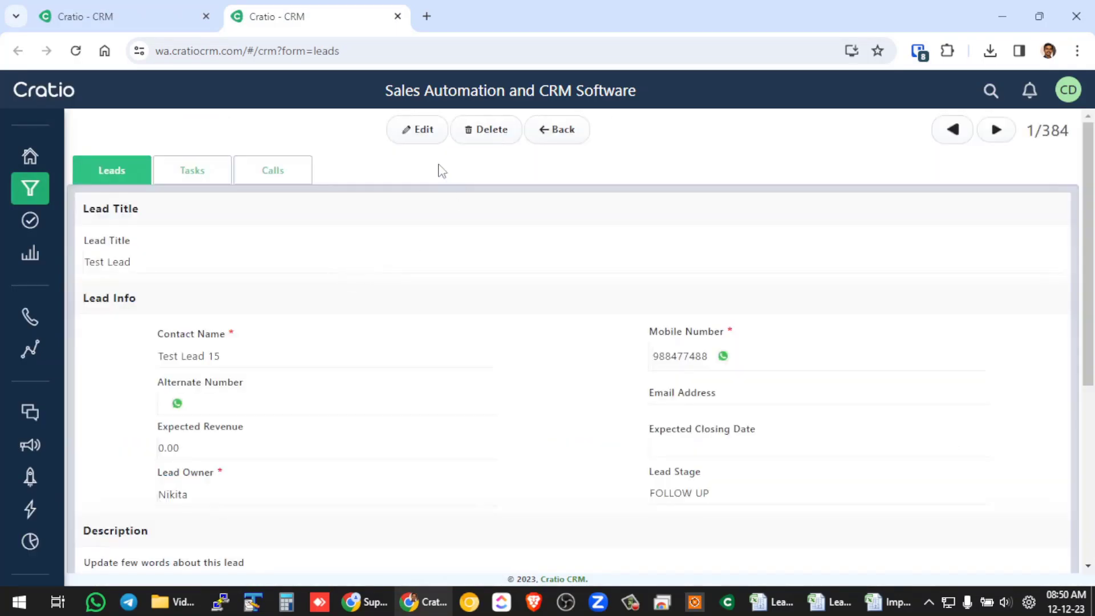
left_click(422, 132)
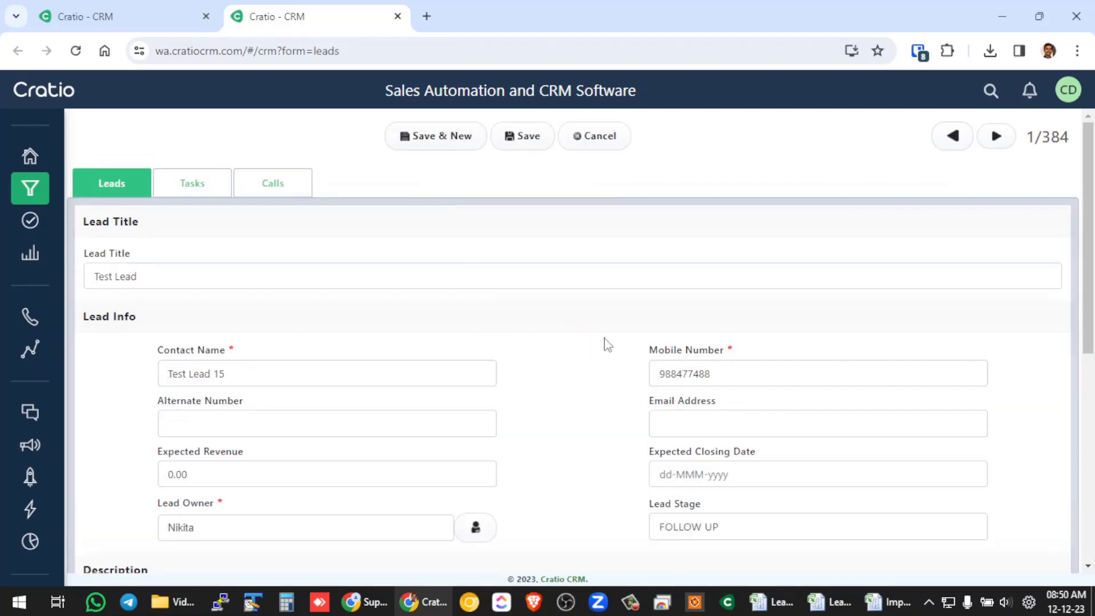
scroll(607, 342, "down", 3)
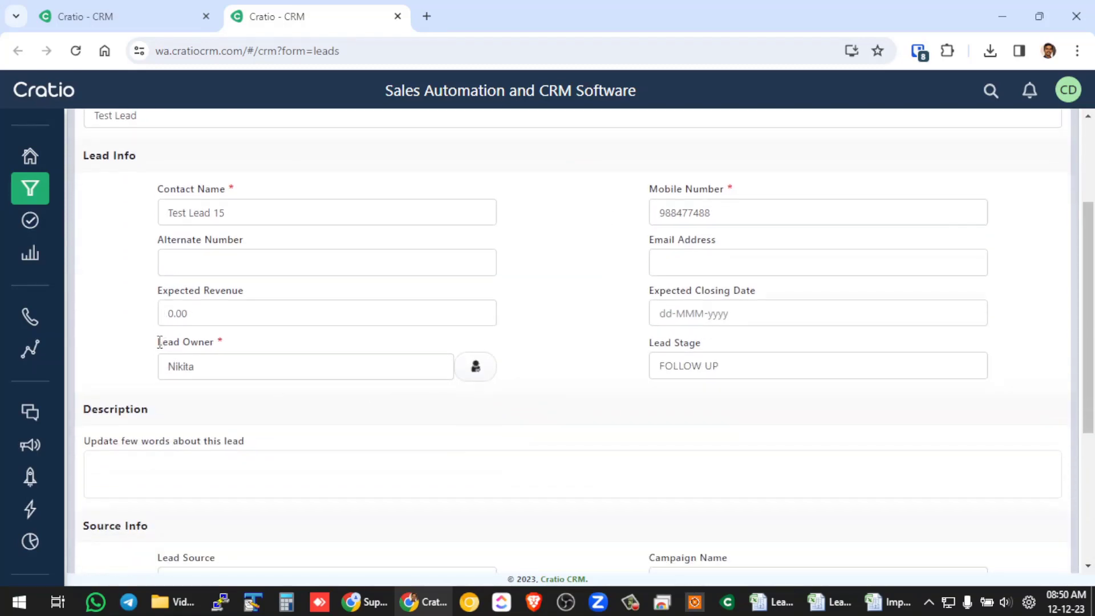
mouse_move(160, 342)
left_mouse_down()
mouse_move(216, 342)
mouse_move(163, 336)
left_mouse_up()
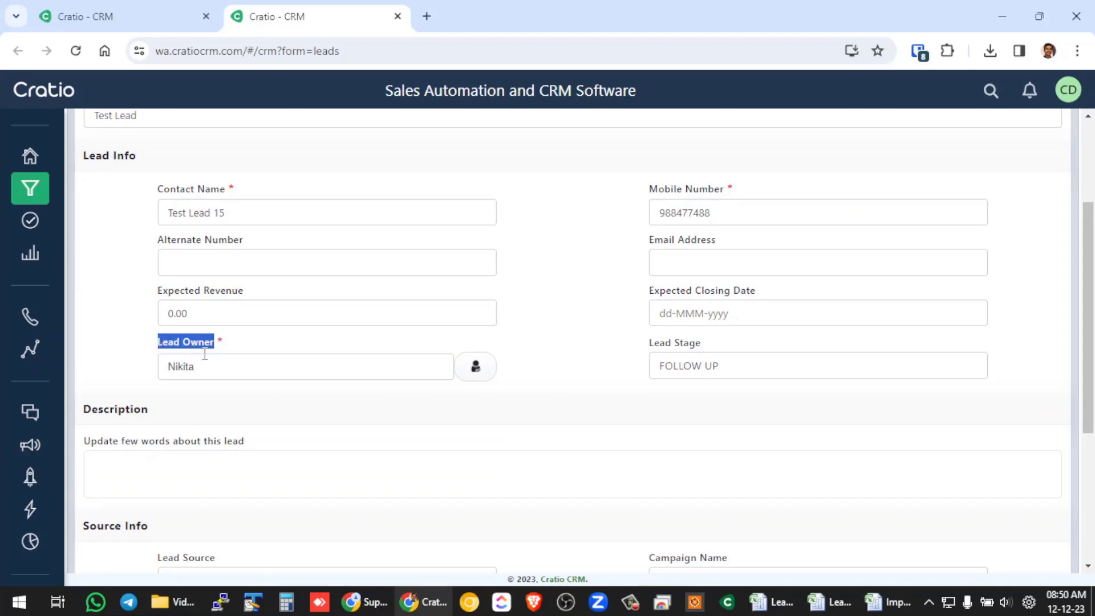
Confirm Lead Owner, Contact Name and Mobile Number stay mapped to their matching file columns.
left_click(135, 10)
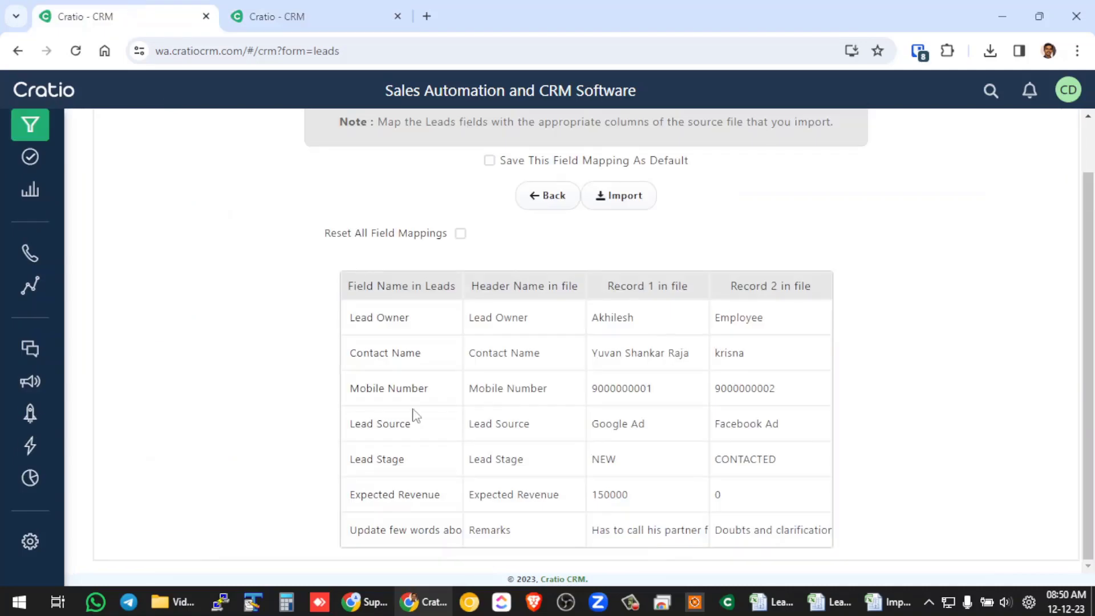
left_click(399, 327)
key("Escape")
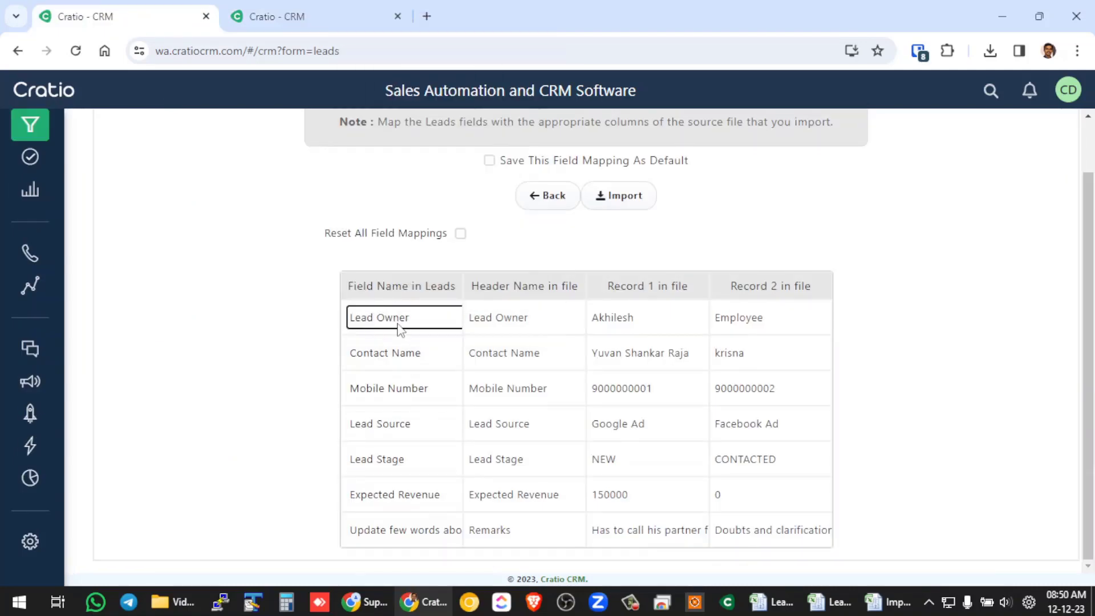
left_click(520, 324)
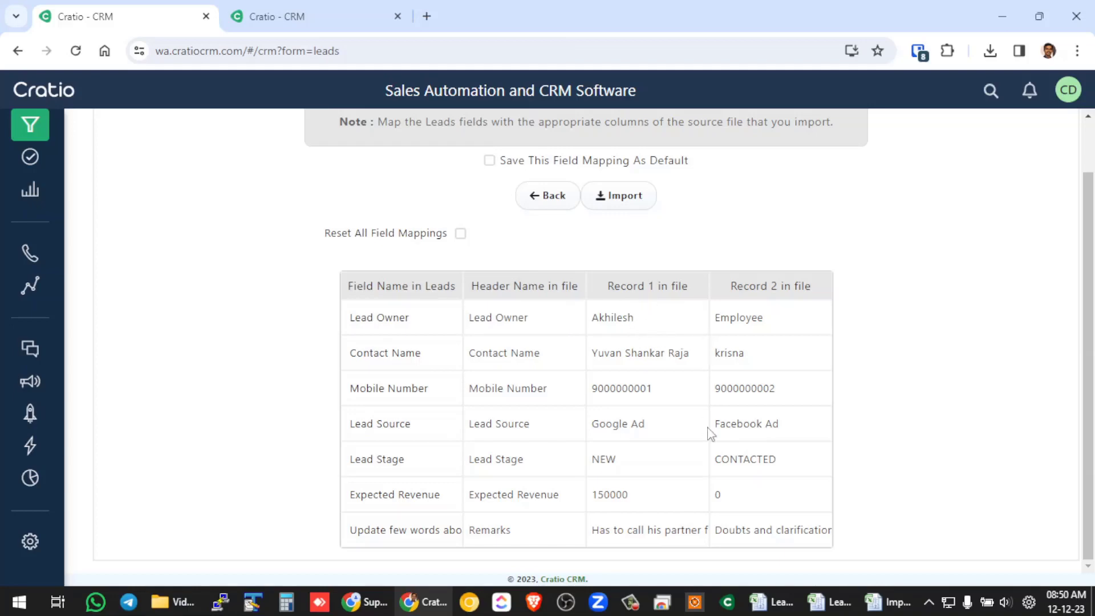
key("alt+Tab")
key("alt+Tab")
key("alt+Tab")
left_click(139, 165)
key("alt+Tab")
left_click(411, 358)
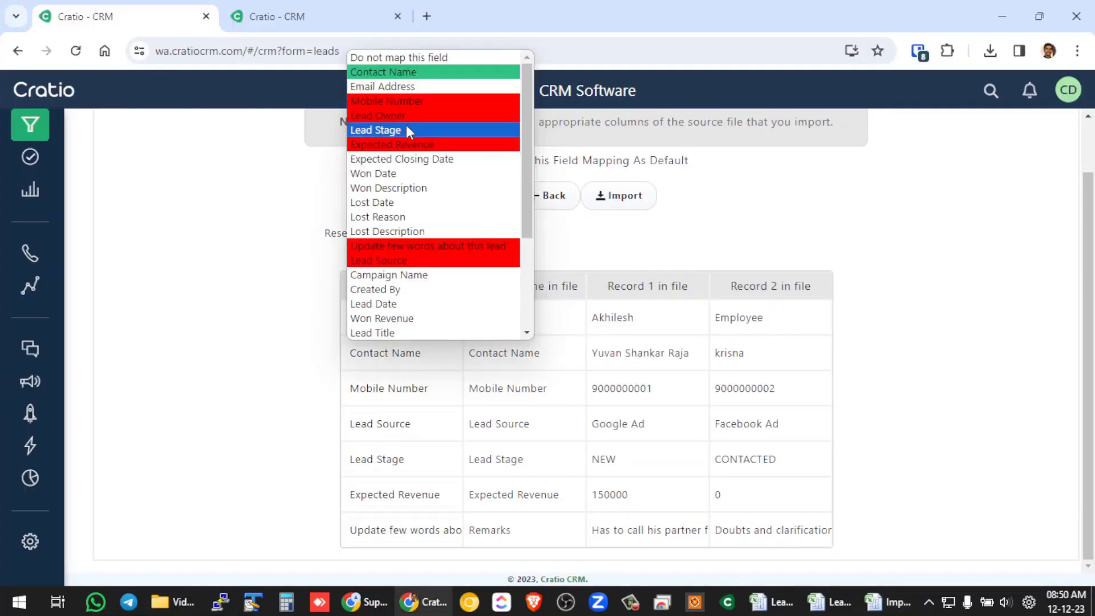
left_click(405, 73)
left_click(406, 393)
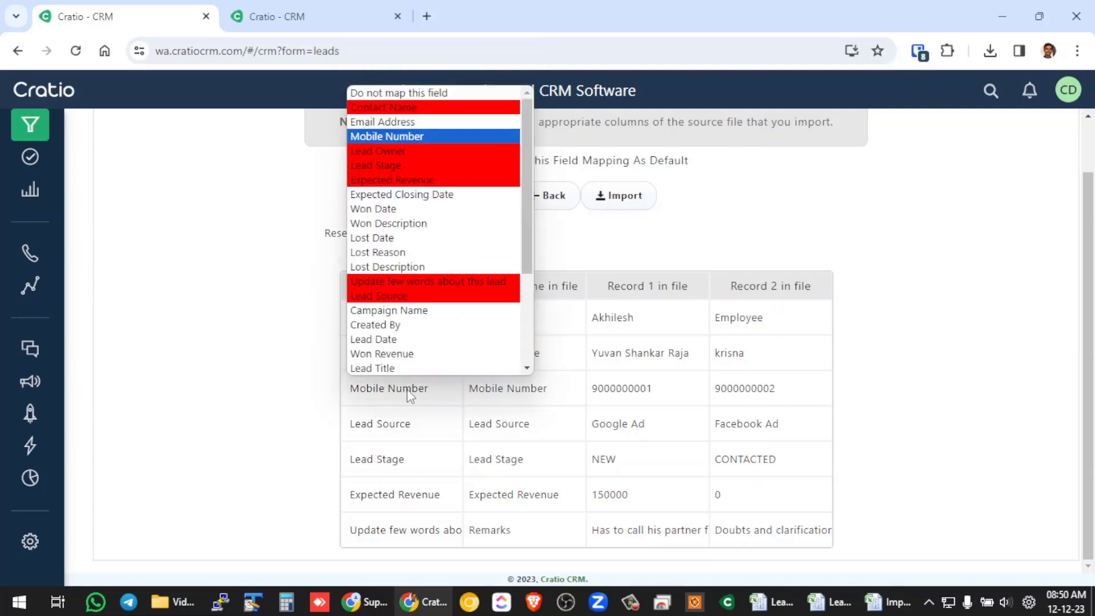
left_click(402, 140)
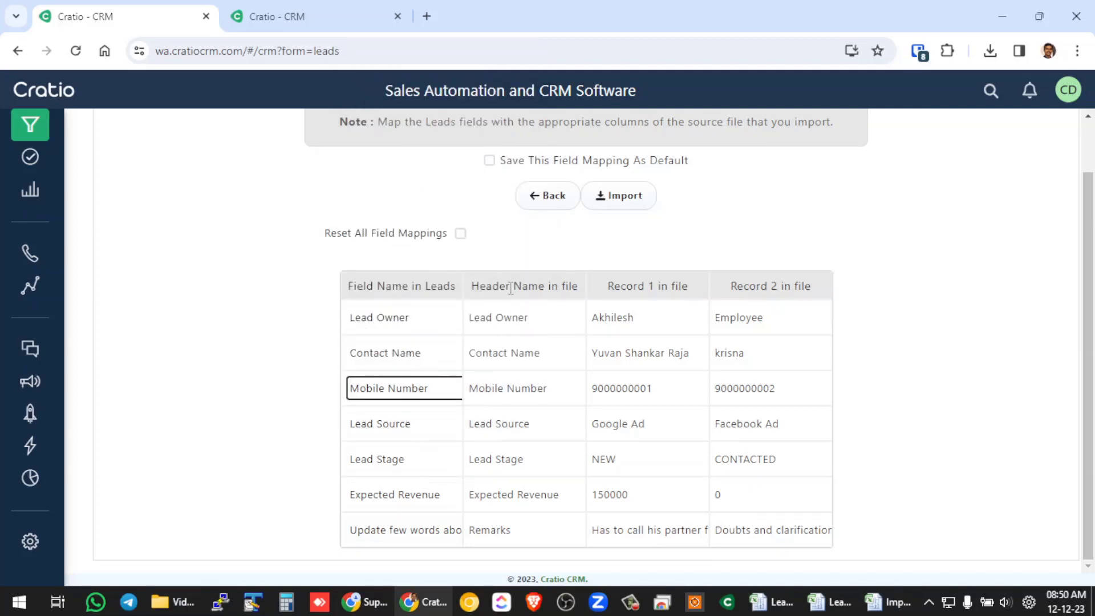
left_click(503, 315)
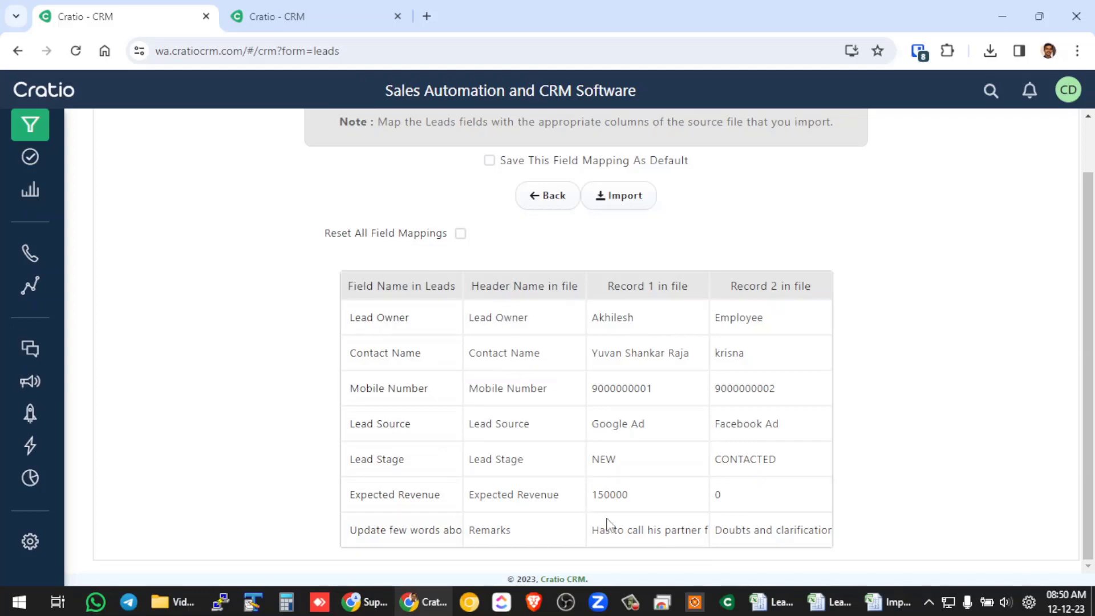
Keep Lead Stage and Expected Revenue, map Remarks to lead description, and save mapping as default.
key("alt+Tab")
left_click(43, 160)
left_click(128, 160)
left_click(226, 162)
left_click(313, 160)
key("alt+Tab")
left_click(399, 460)
left_click(399, 463)
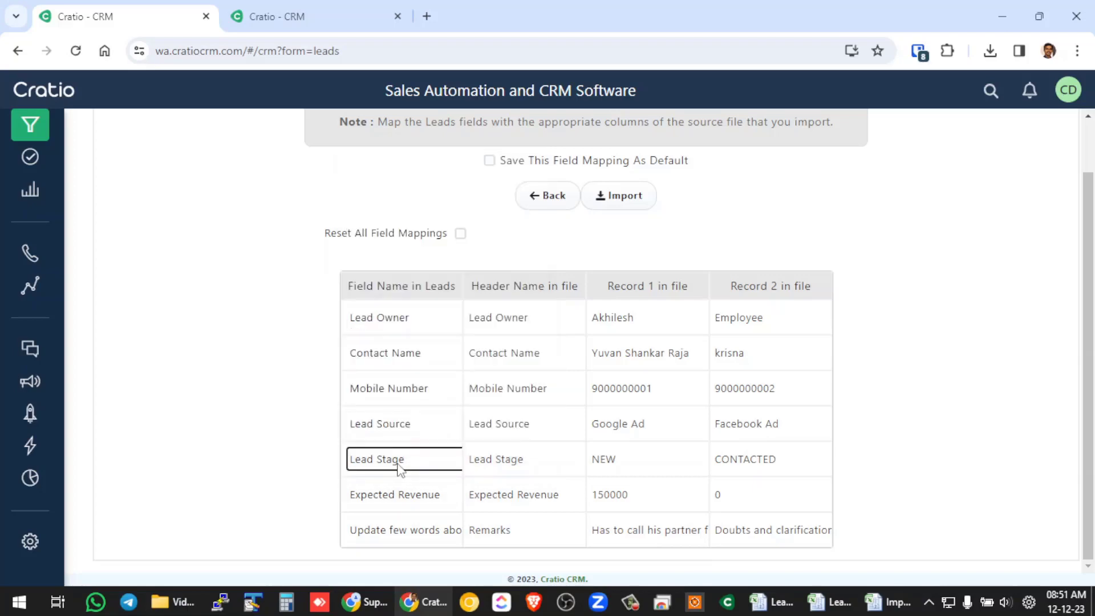
left_click(406, 502)
left_click(406, 504)
left_click(418, 533)
left_click(420, 539)
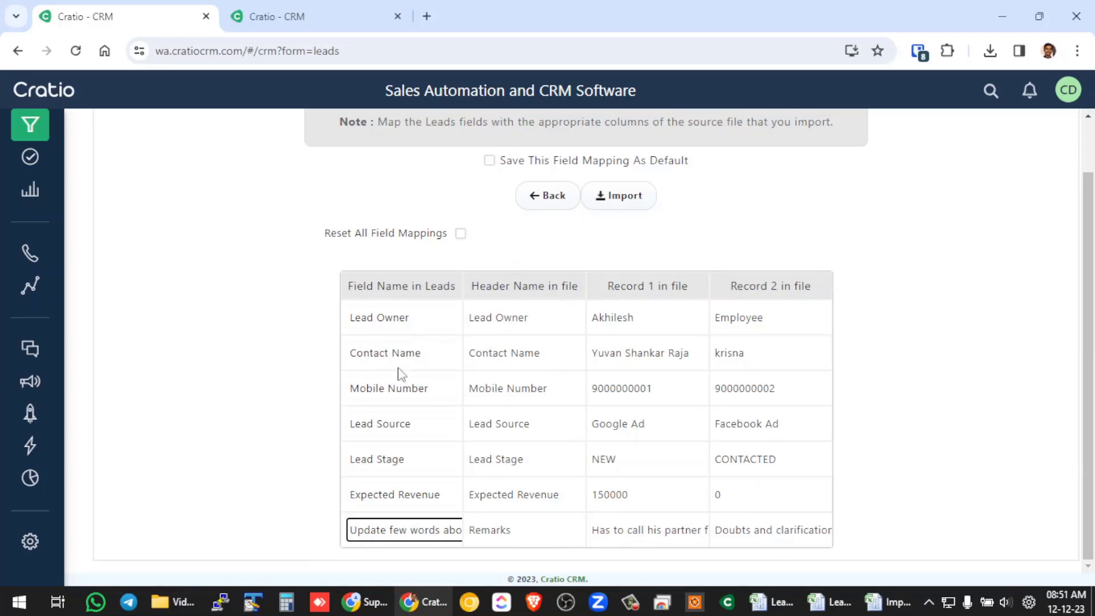
left_click(561, 244)
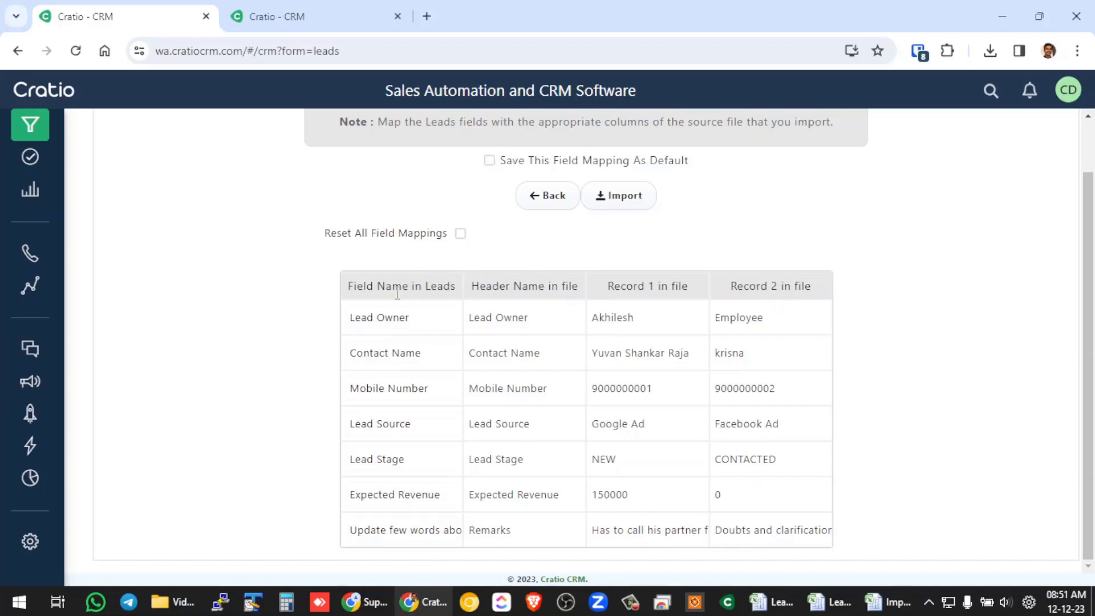
left_click(489, 161)
Run the import of the mapped leads, close the results alert, and sort by Mobile Number ascending.
scroll(704, 271, "up", 1)
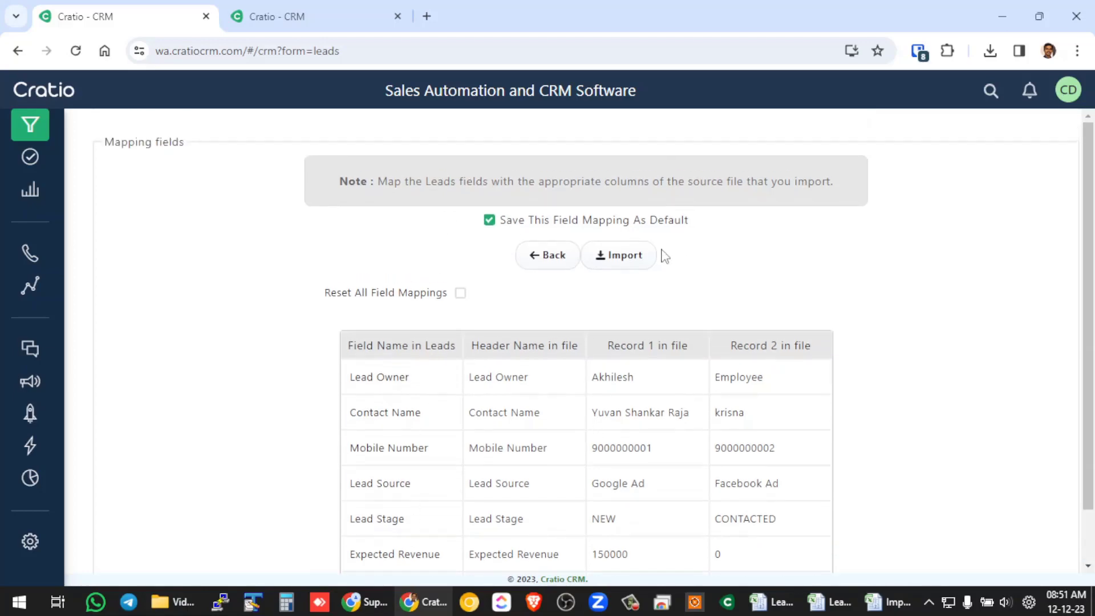
left_click(650, 256)
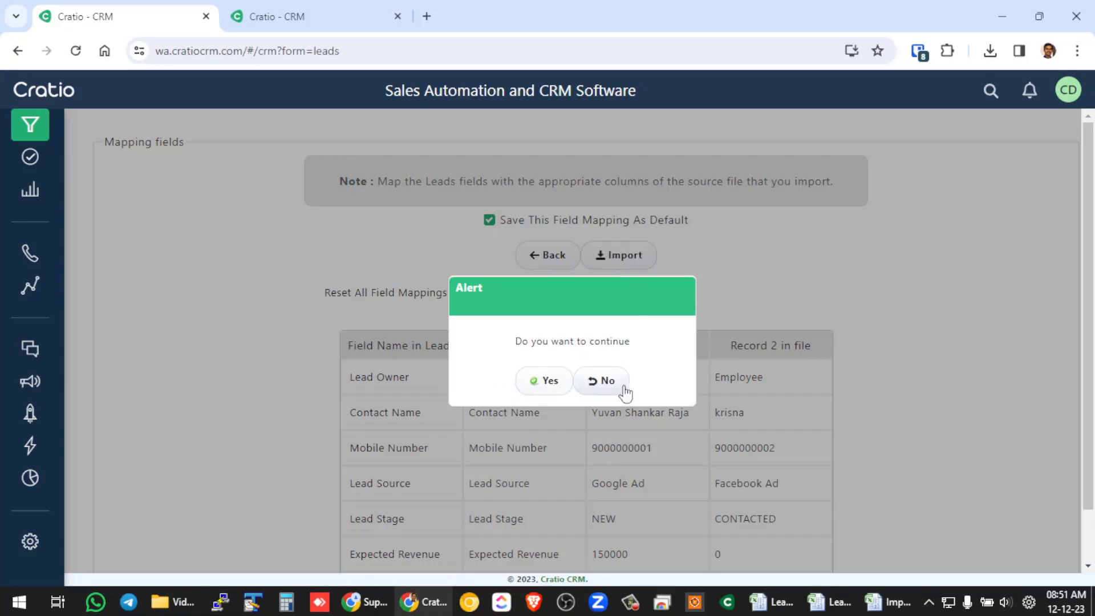
left_click(544, 381)
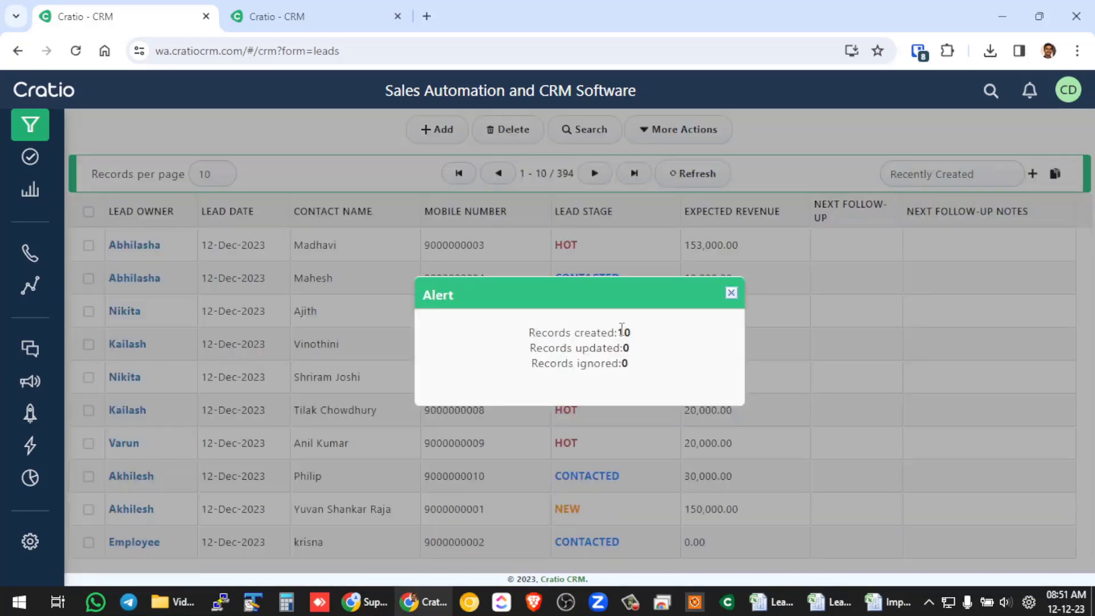
left_click(731, 295)
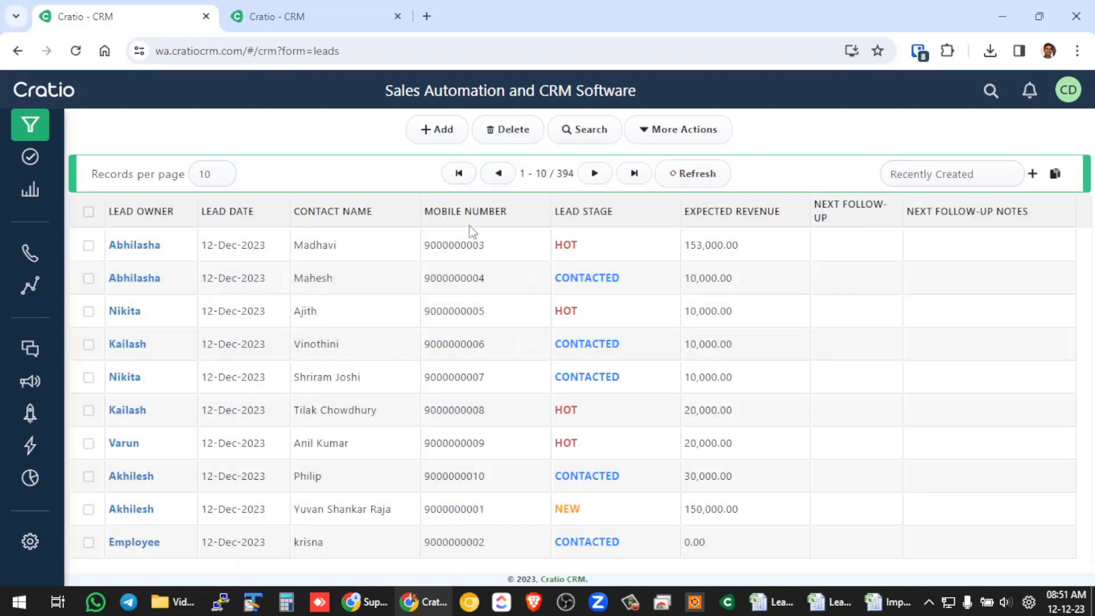
left_click(489, 210)
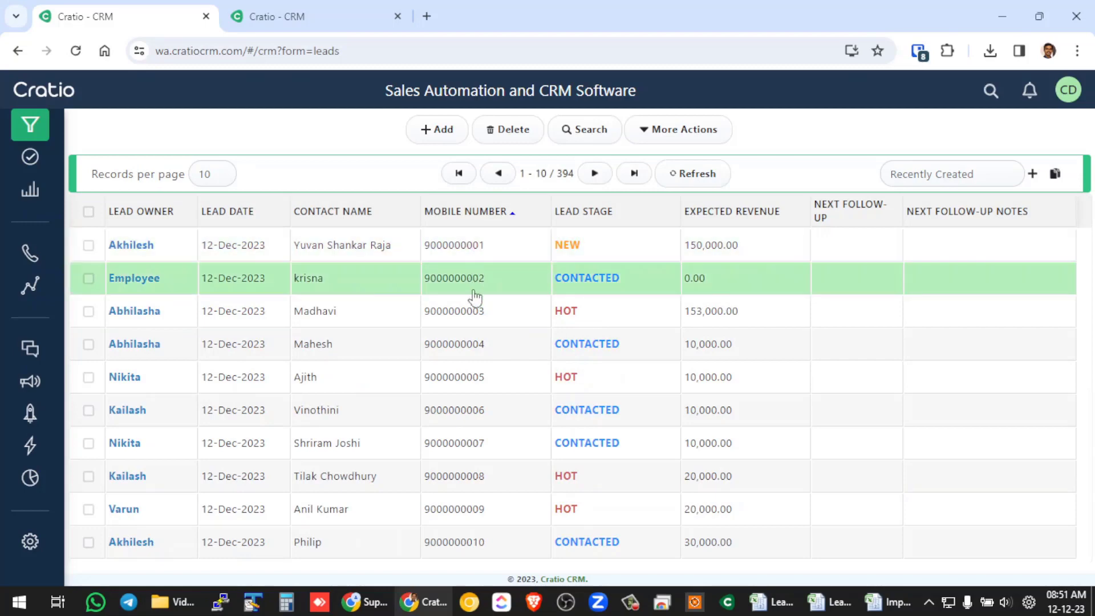
key("alt+Tab")
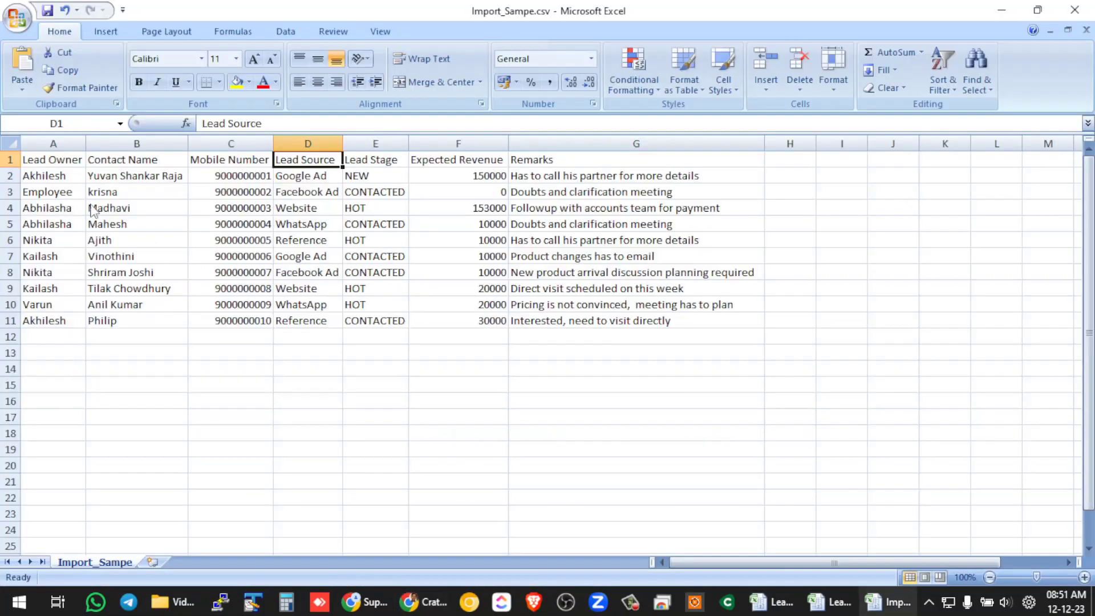
left_click(269, 177)
key("alt+Tab")
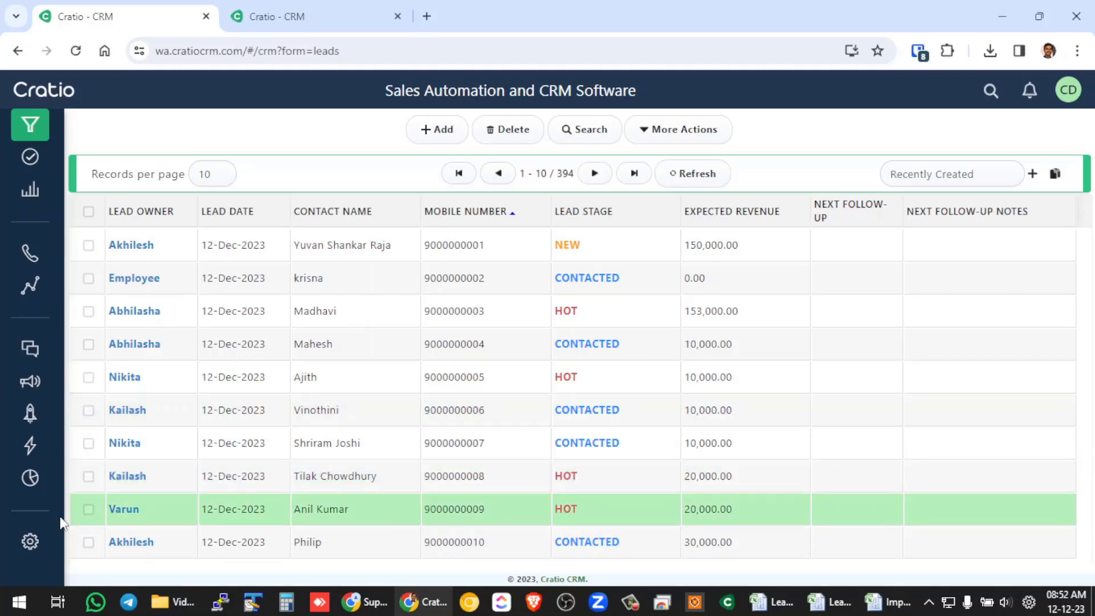
Open Settings in a new tab and go to Administration > Import Log.
mouse_move(42, 530)
right_click(61, 551)
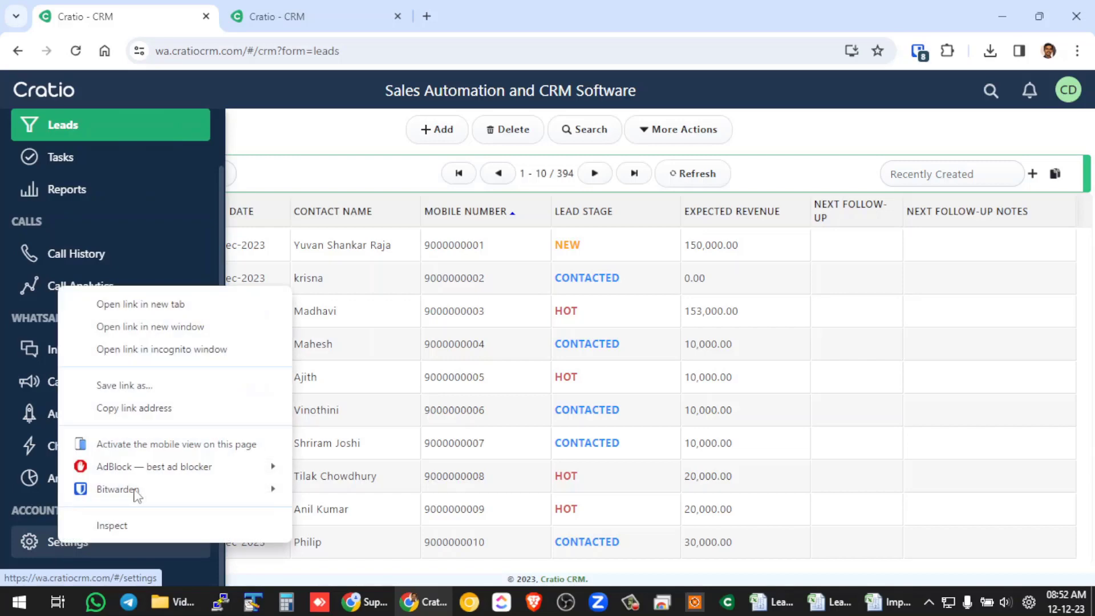
left_click(132, 303)
left_click(493, 21)
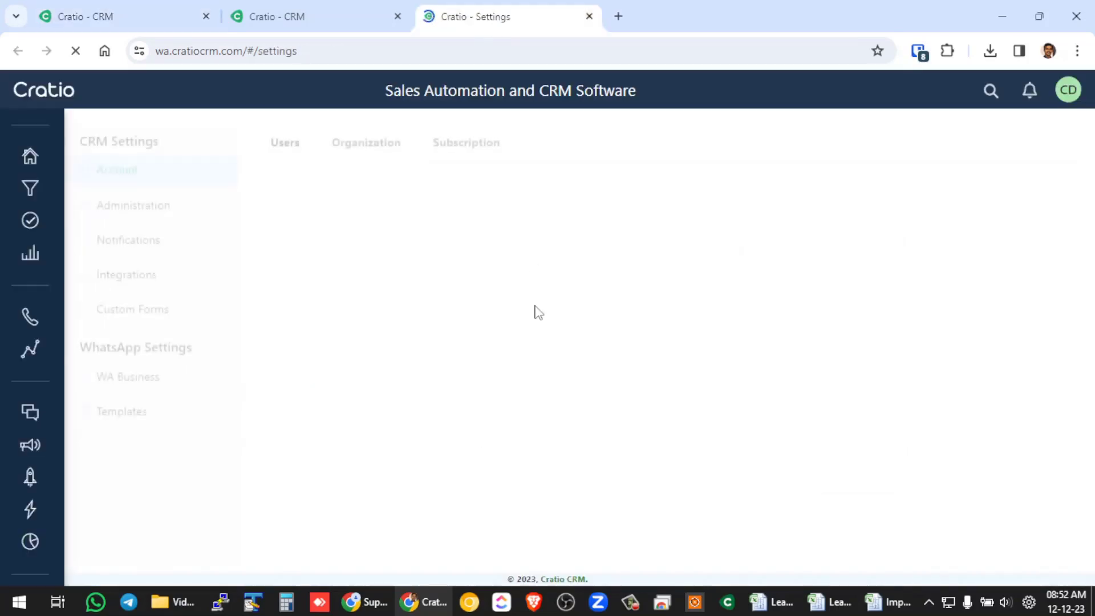
left_click(134, 194)
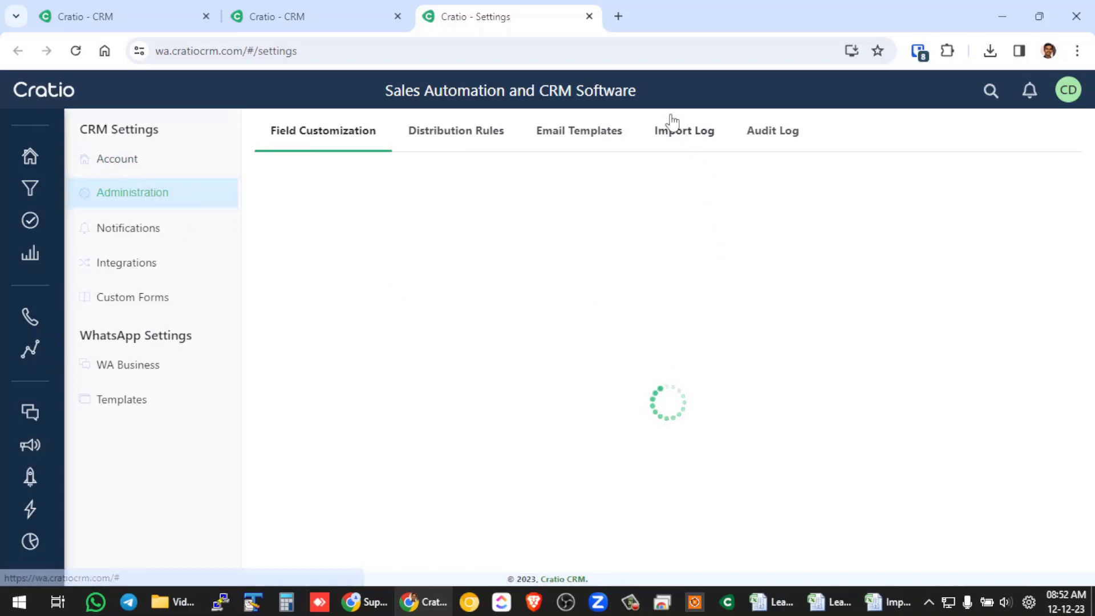
left_click(701, 135)
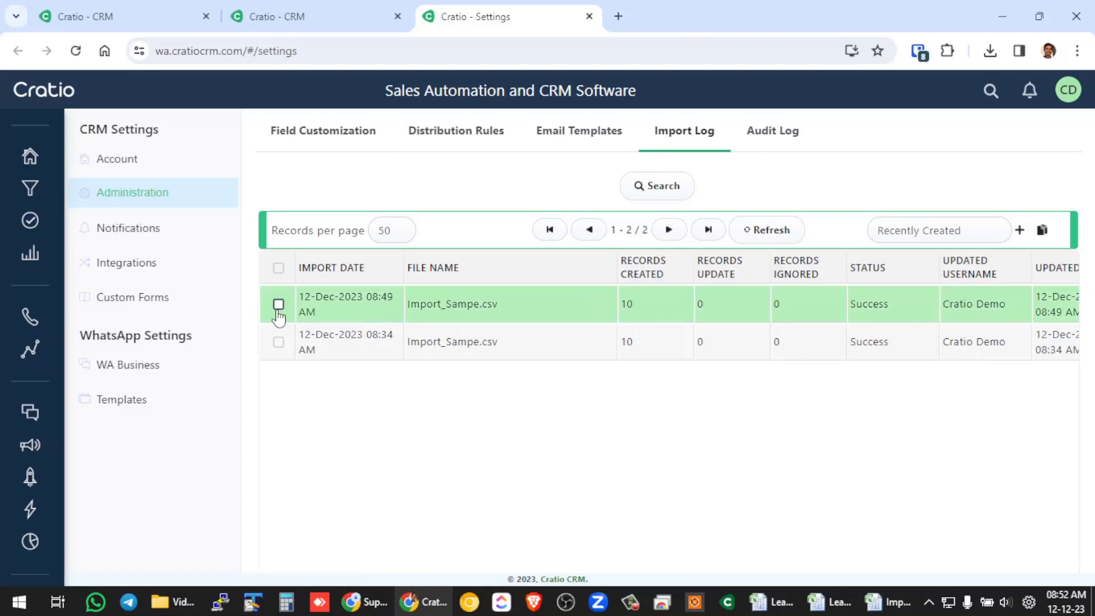
Inspect the latest import's Line Count and Records Created, then go back to the log list.
left_click(362, 307)
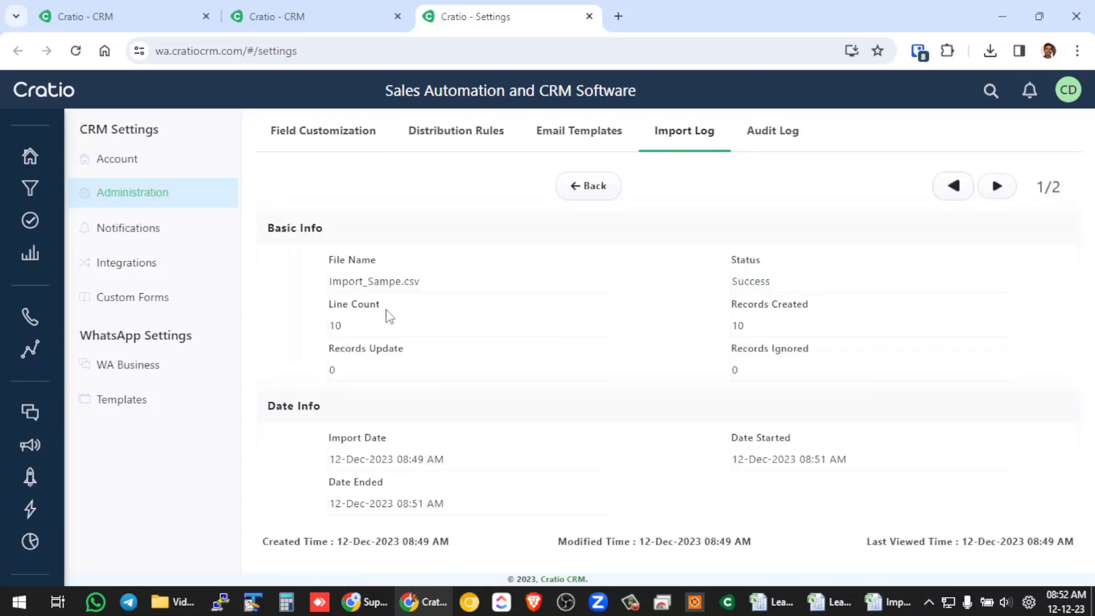
left_click_drag(344, 326, 335, 325)
double_click(737, 325)
left_click(435, 507)
left_click(583, 188)
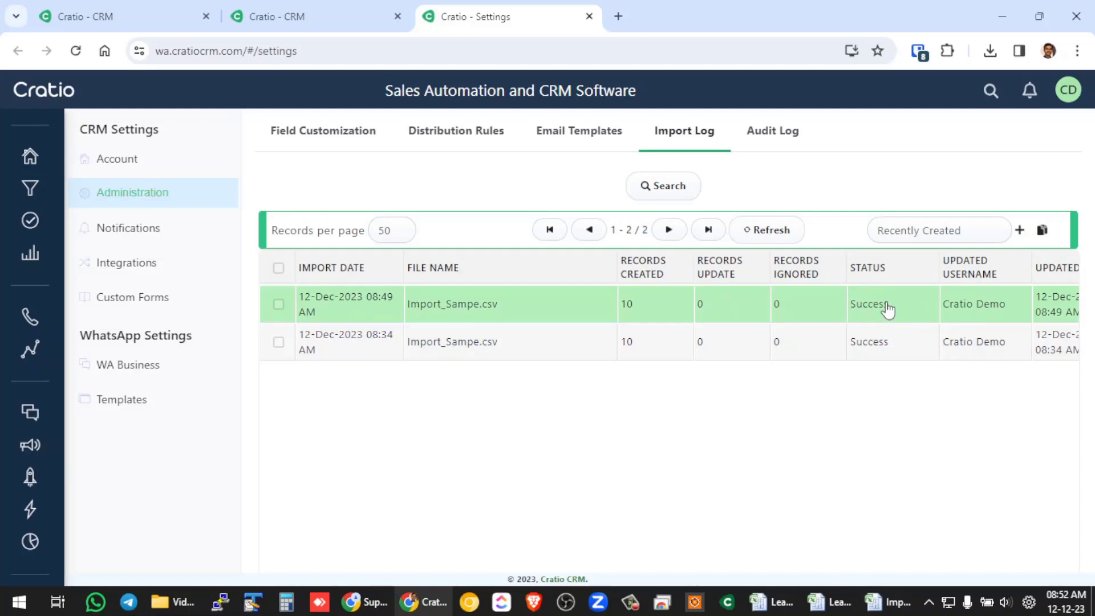
Fill Nikita into Lead Owner cells A2 through A11 and save Import_Sampe.csv as CSV.
key("alt+Tab")
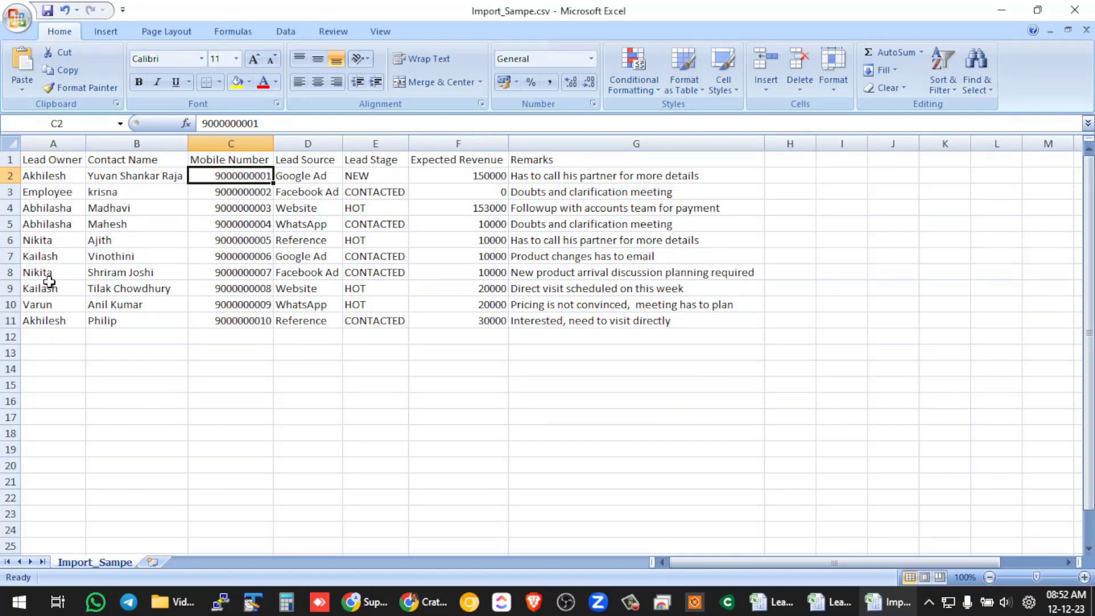
left_click(39, 240)
key("ctrl+c")
left_click(56, 181)
key("ctrl+v")
left_click_drag(84, 183, 69, 321)
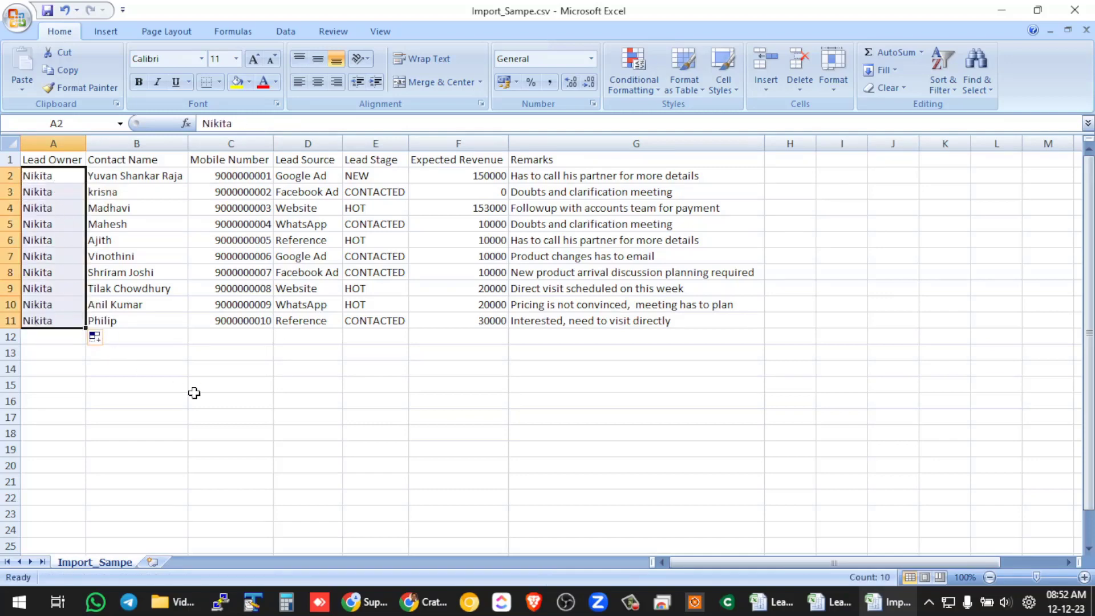
left_click(253, 402)
key("ctrl+s")
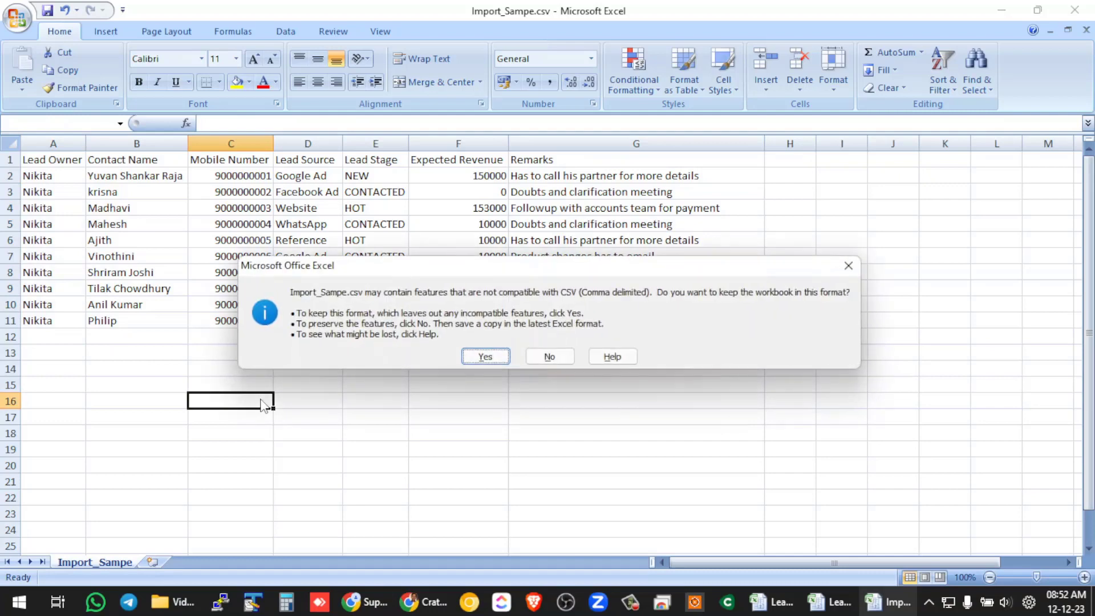
left_click(485, 356)
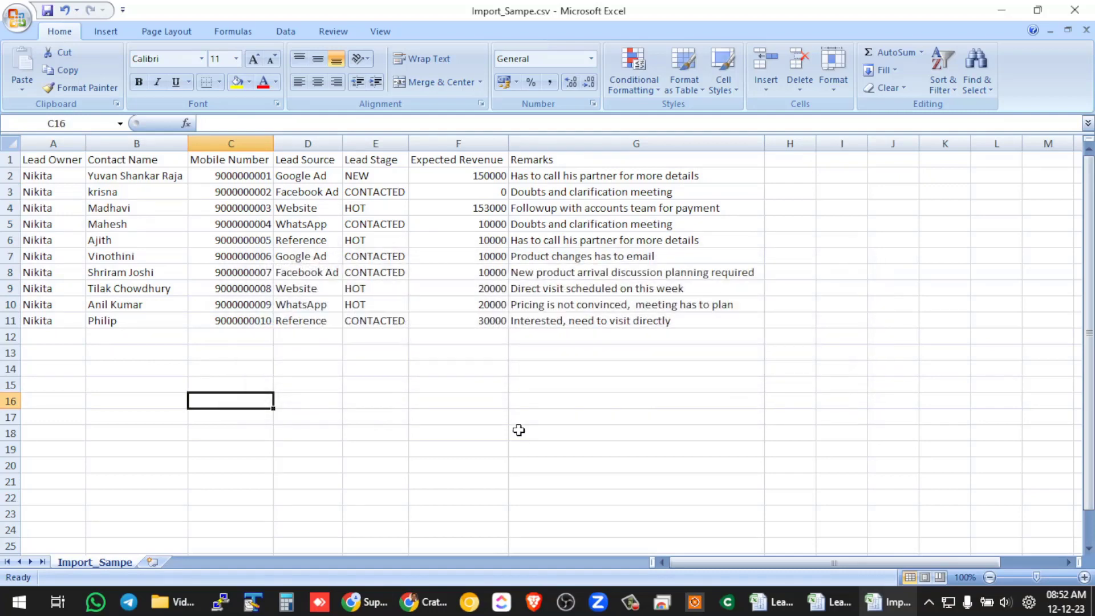
Close the leftover lead-form tab and return to the leads list.
key("alt+Tab")
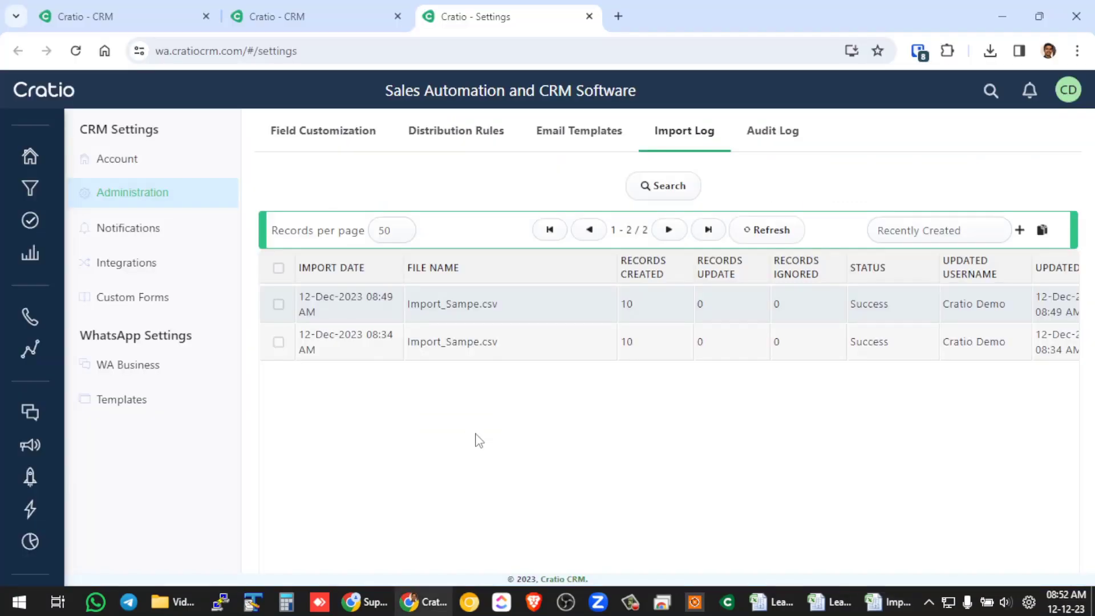
left_click(289, 8)
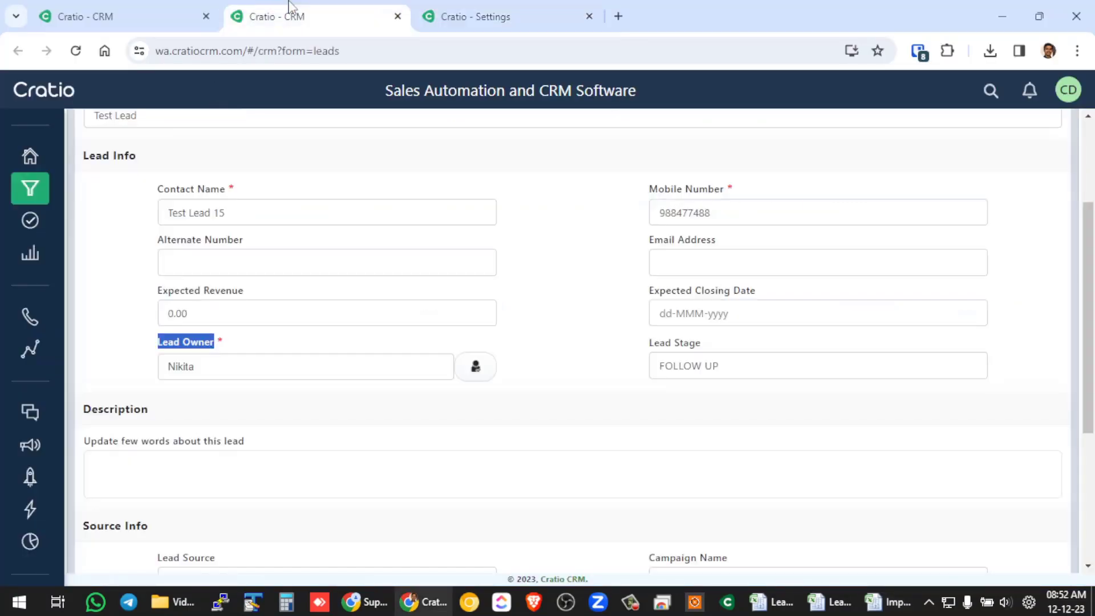
key("ctrl+w")
left_click(154, 23)
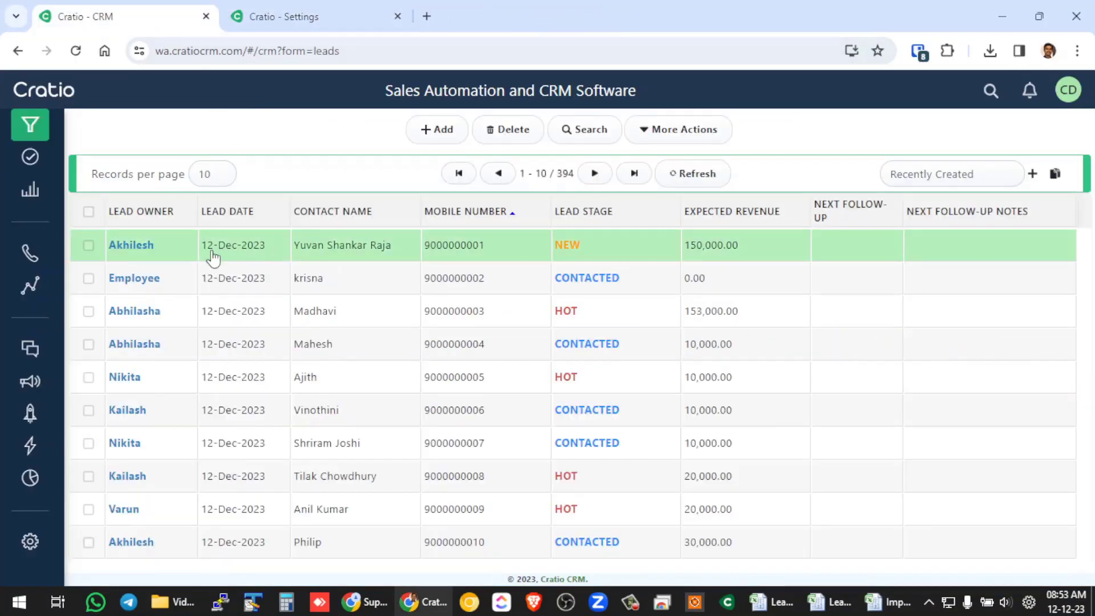
Start a lead import from More Actions with Import_Sampe.csv and continue to field mapping.
mouse_move(59, 151)
left_click(665, 130)
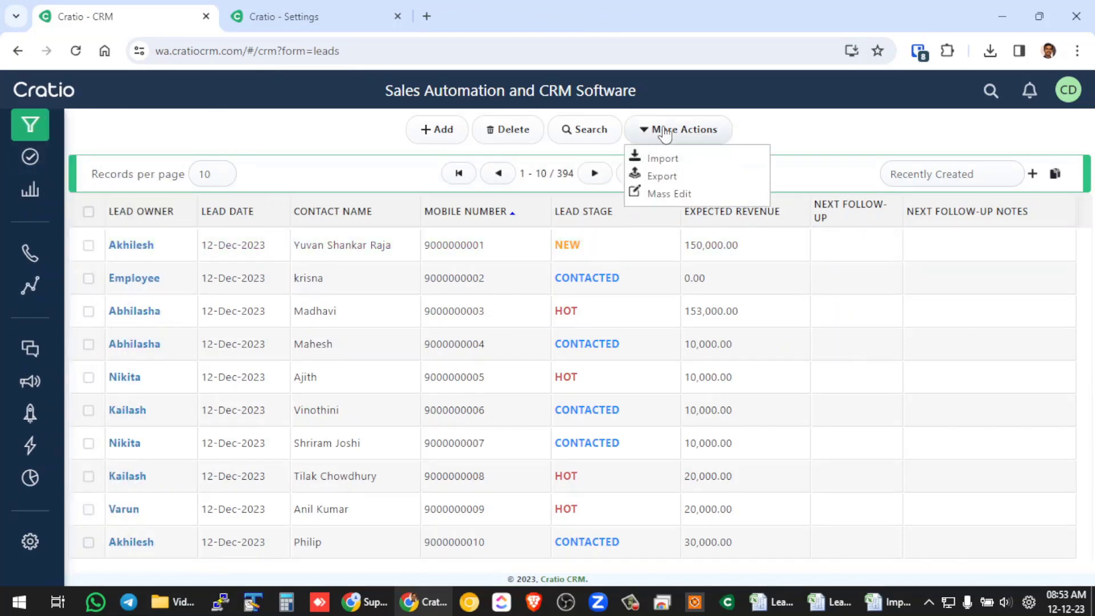
left_click(666, 160)
left_click(330, 310)
double_click(367, 178)
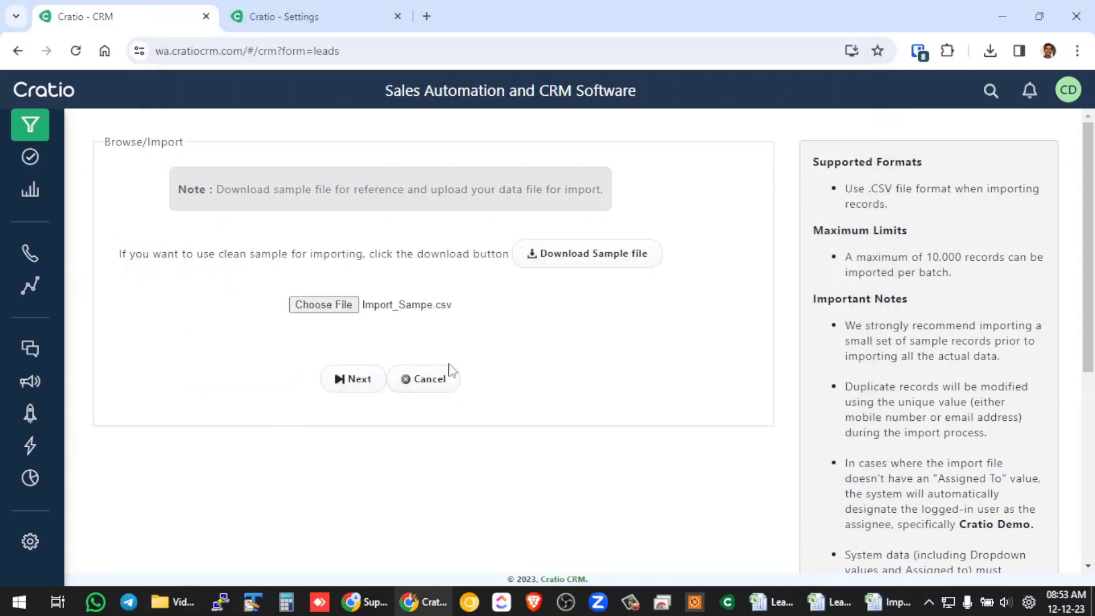
left_click(352, 381)
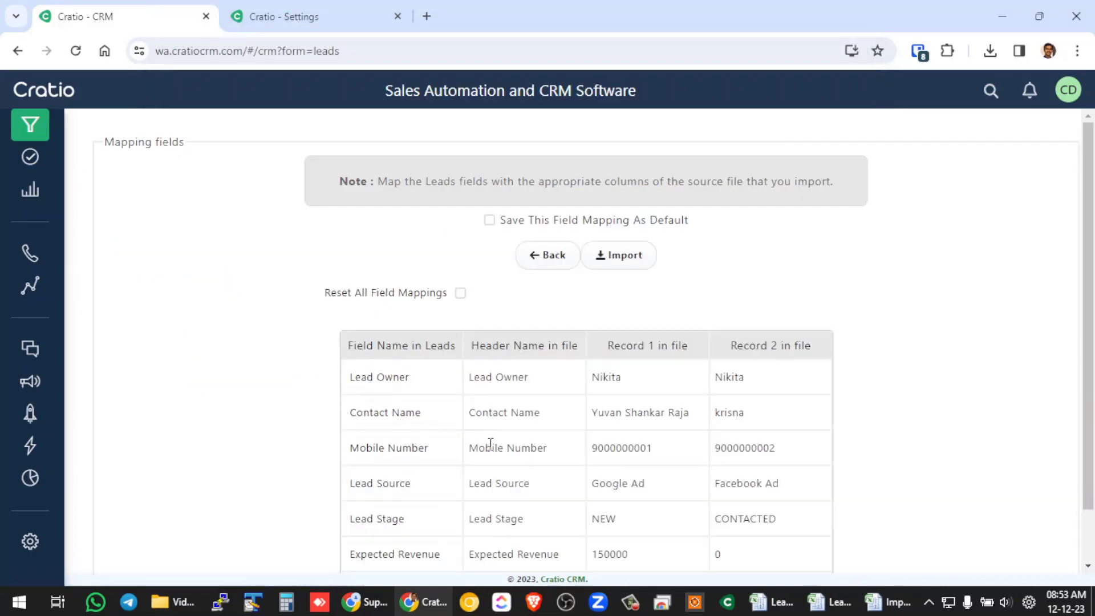
Run the import and check the result of no records created and 10 updated.
scroll(530, 433, "down", 1)
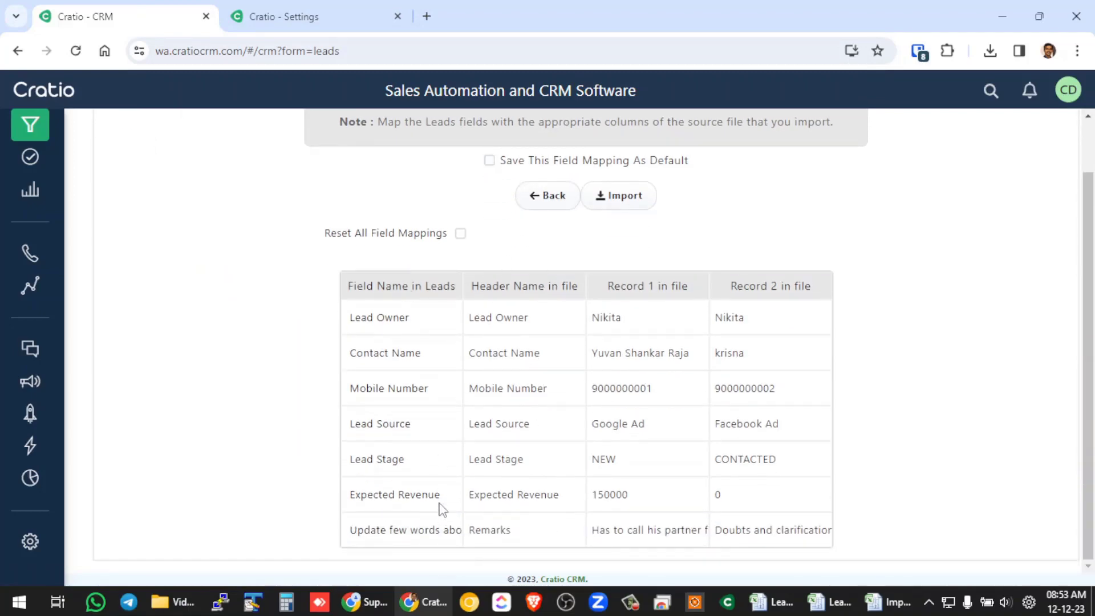
left_click(618, 195)
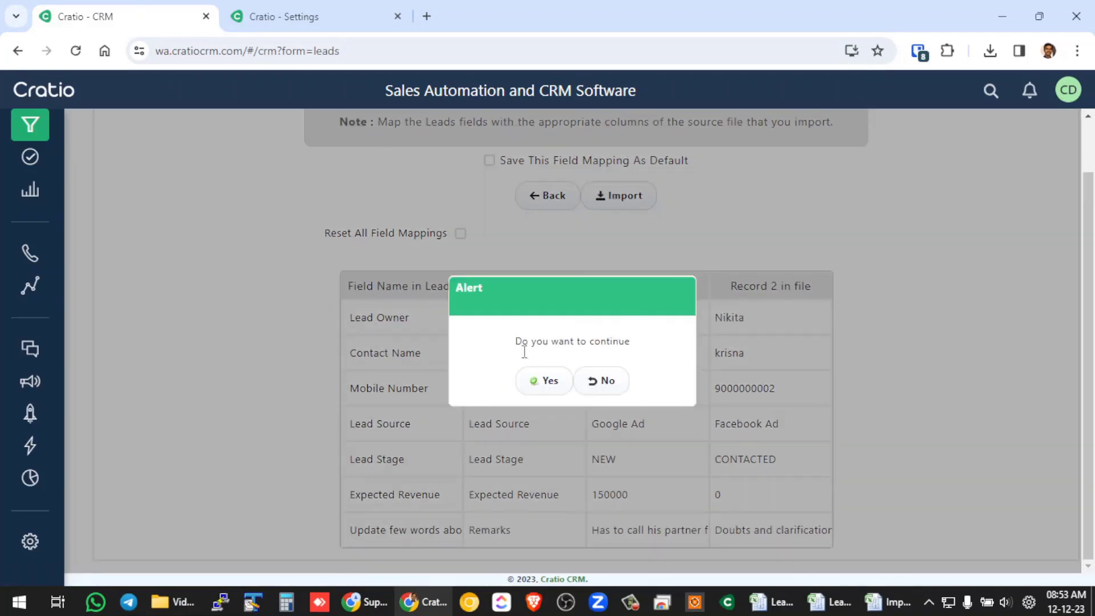
left_click(541, 381)
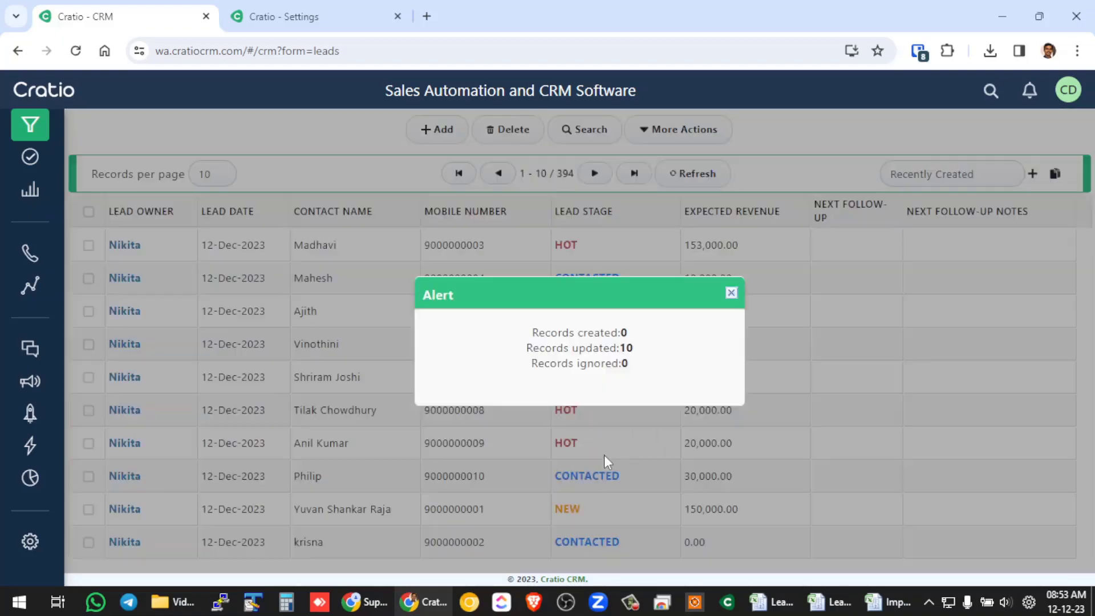
left_click_drag(533, 332, 638, 335)
left_click(541, 346)
left_click_drag(528, 351, 636, 354)
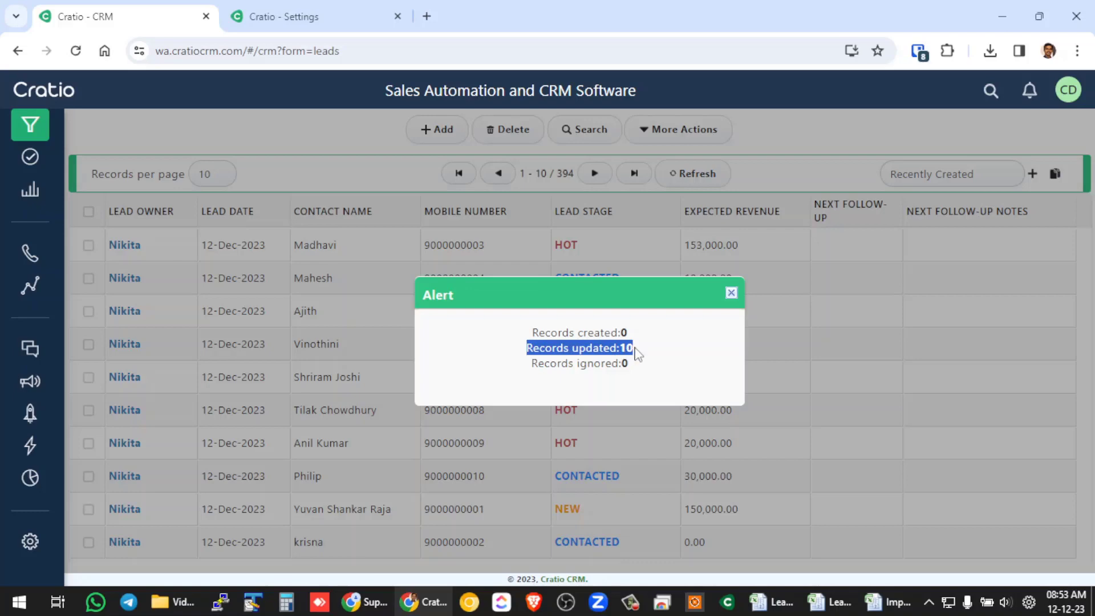
left_click(735, 294)
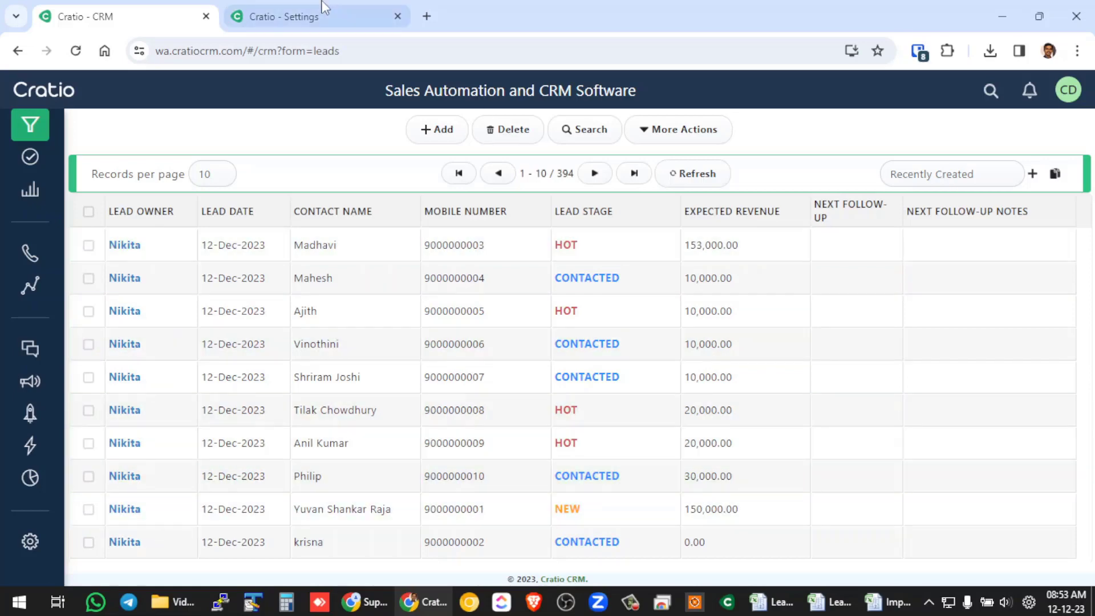
Refresh the Import Log to show the 08:53 import with 10 records updated, then return to Excel.
left_click(325, 14)
left_click(766, 229)
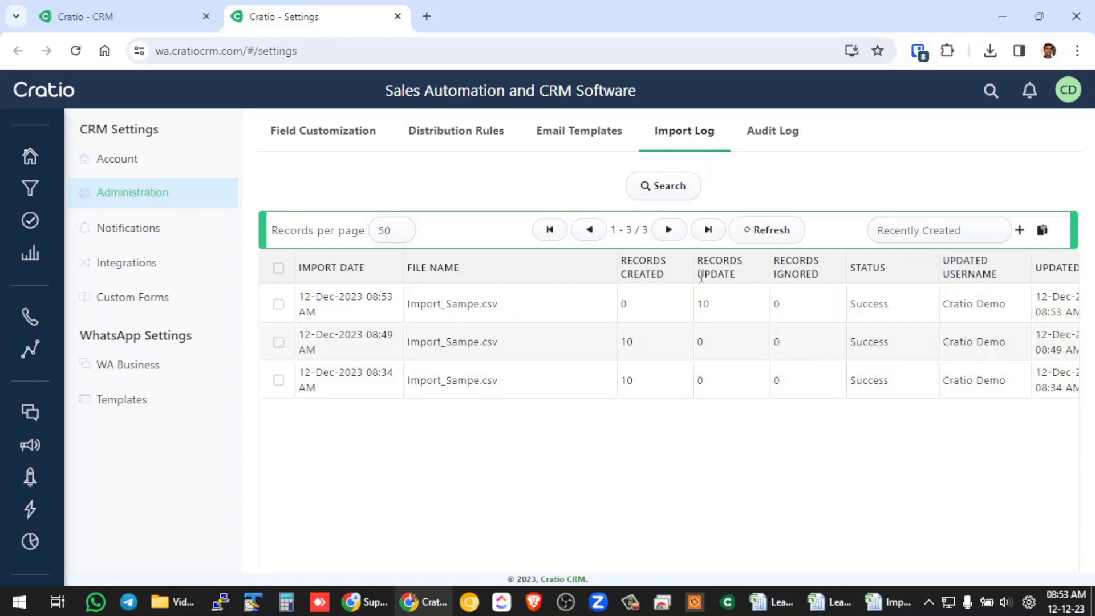
key("alt+Tab")
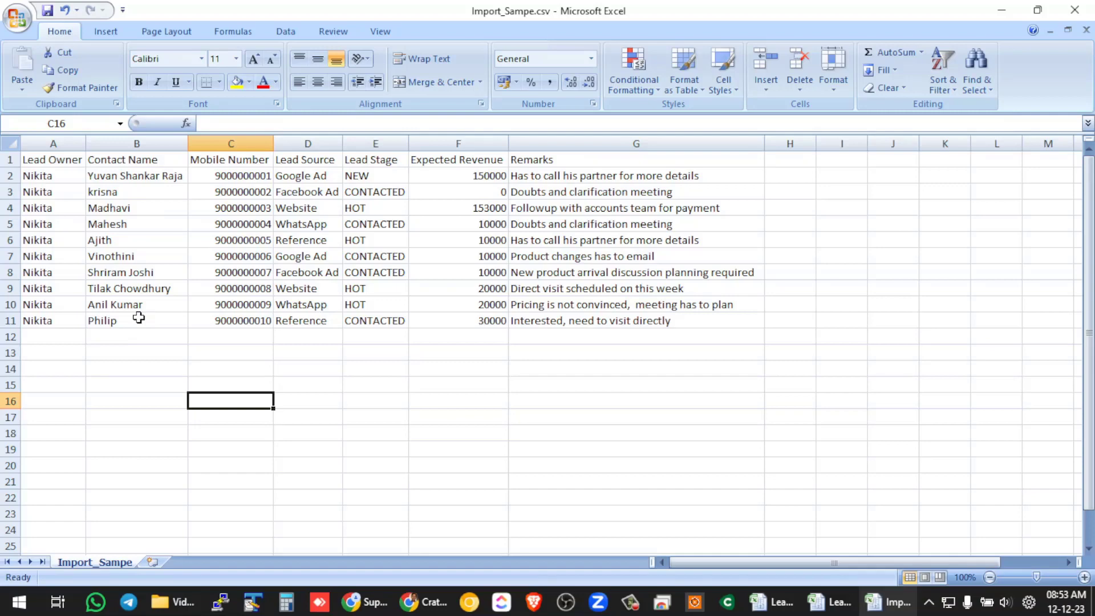
Review the Lead Owner values in A2:A11 and the Lead Source values in column D, then return to the CRM.
left_click_drag(39, 176, 60, 317)
left_click_drag(317, 177, 317, 338)
left_click(562, 420)
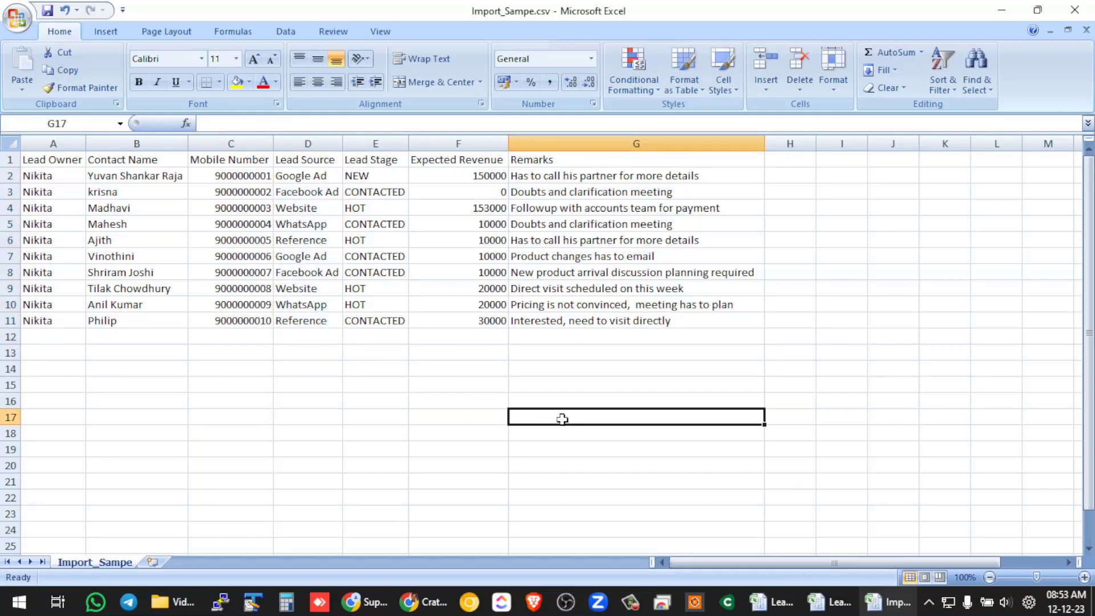
key("alt+Tab")
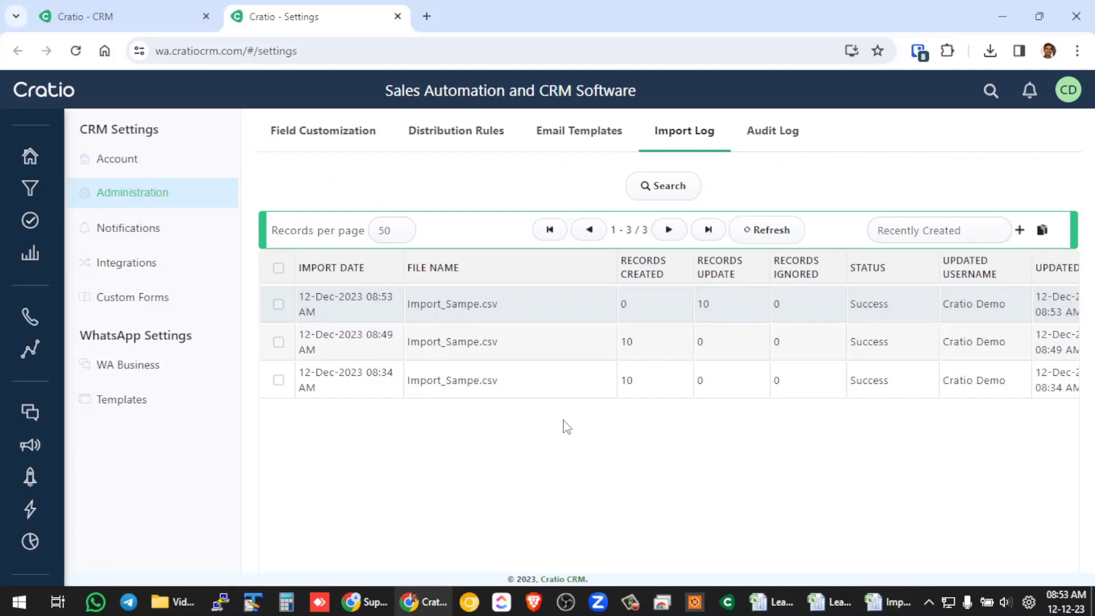
Return to the Leads list and open the More Actions dropdown.
left_click(120, 13)
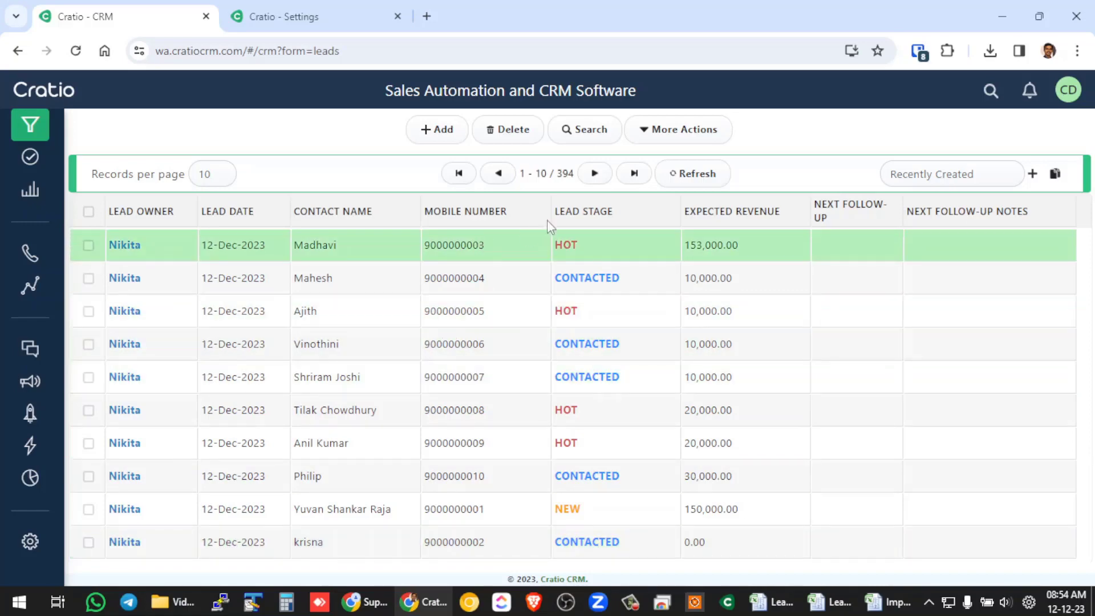
left_click(663, 134)
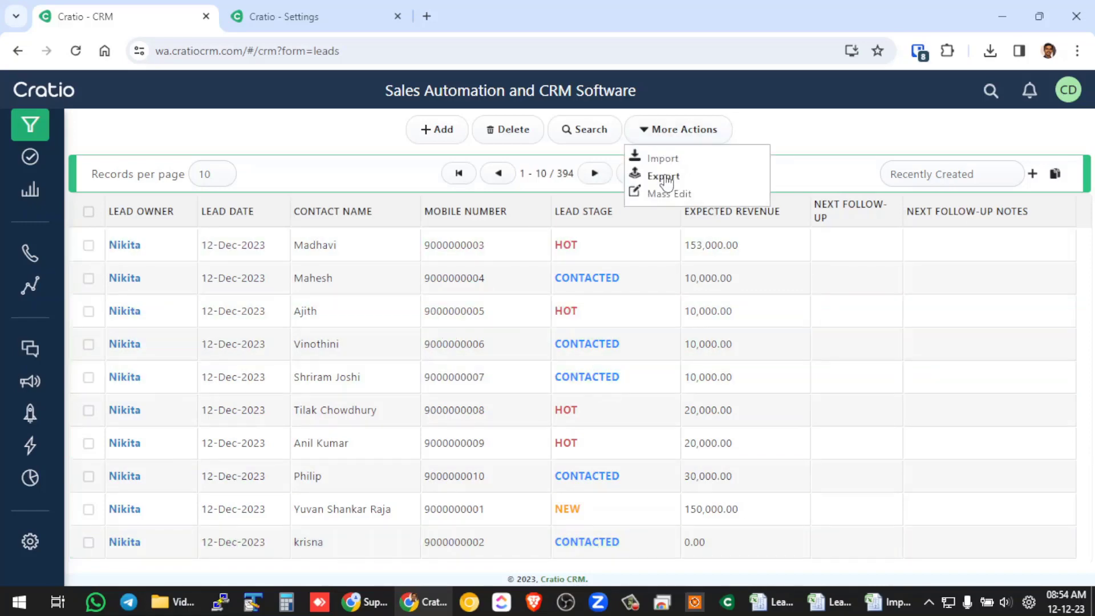